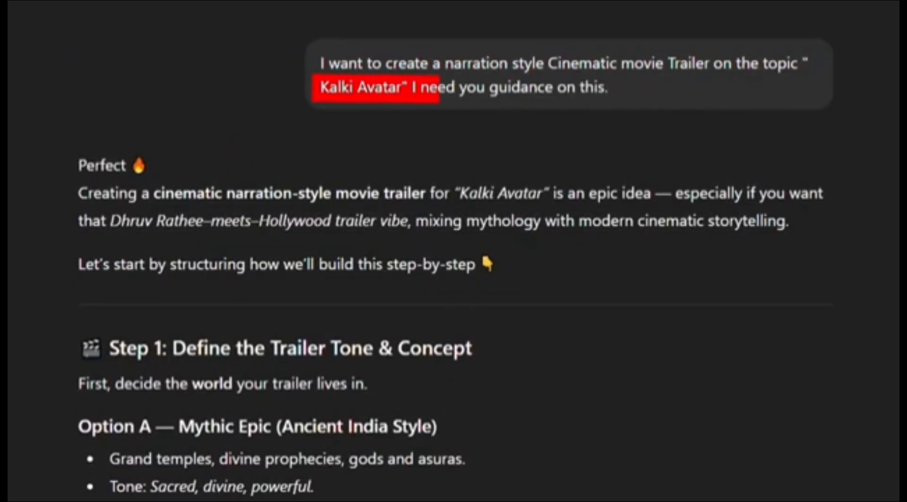
Review ChatGPT's guidance for the Kalki Avatar trailer, including tone, narration style, trailer structure and the full narration script option.
{"action": "scroll", "coordinate": [793, 265], "scroll_direction": "down", "scroll_amount": 6}
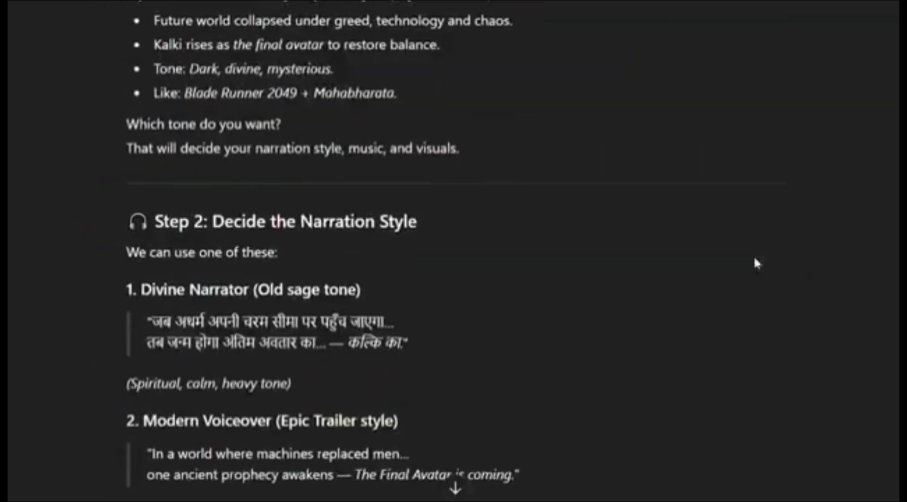
{"action": "scroll", "coordinate": [709, 248], "scroll_direction": "down", "scroll_amount": 5}
{"action": "scroll", "coordinate": [406, 142], "scroll_direction": "up", "scroll_amount": 4}
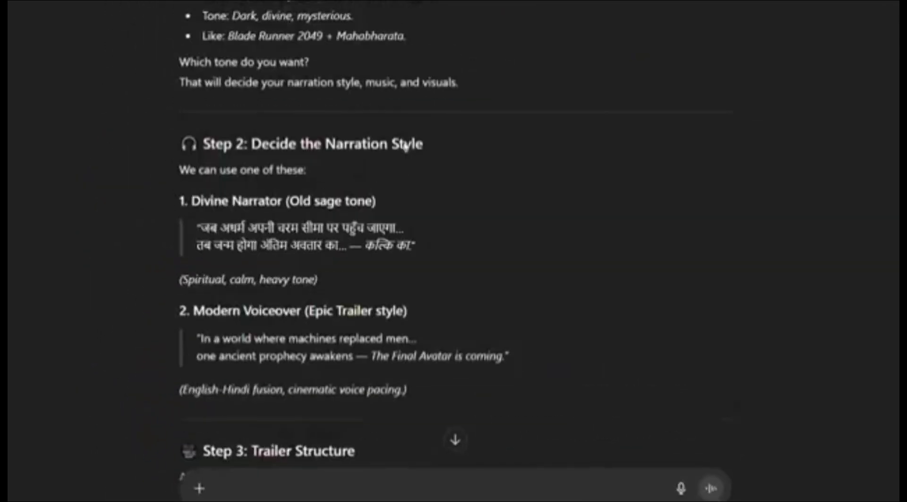
{"action": "scroll", "coordinate": [387, 191], "scroll_direction": "up", "scroll_amount": 3}
{"action": "scroll", "coordinate": [579, 238], "scroll_direction": "up", "scroll_amount": 2}
{"action": "scroll", "coordinate": [566, 232], "scroll_direction": "down", "scroll_amount": 15}
{"action": "scroll", "coordinate": [557, 227], "scroll_direction": "down", "scroll_amount": 18}
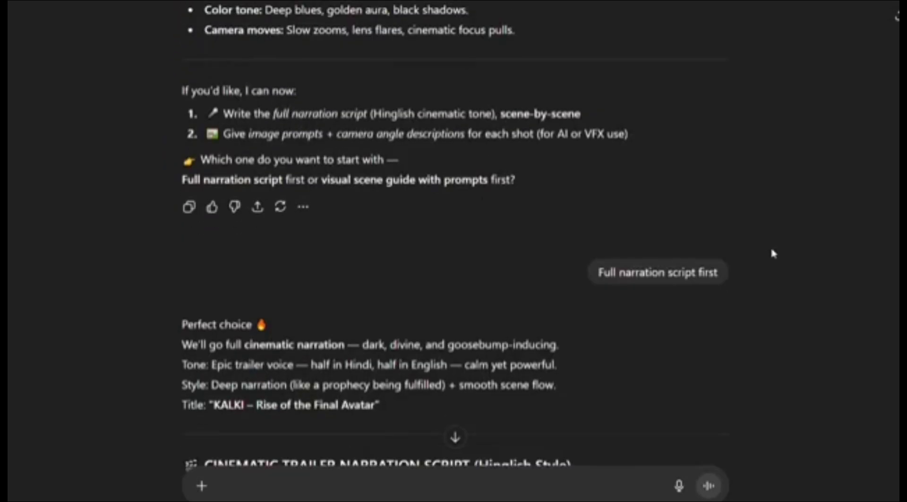
{"action": "left_click_drag", "start_coordinate": [263, 182], "coordinate": [536, 201]}
{"action": "left_click", "coordinate": [567, 264]}
Read through the narration script and the cinematic visual script with its scene descriptions, AI prompts and camera angles.
{"action": "scroll", "coordinate": [283, 280], "scroll_direction": "down", "scroll_amount": 15}
{"action": "scroll", "coordinate": [284, 280], "scroll_direction": "down", "scroll_amount": 20}
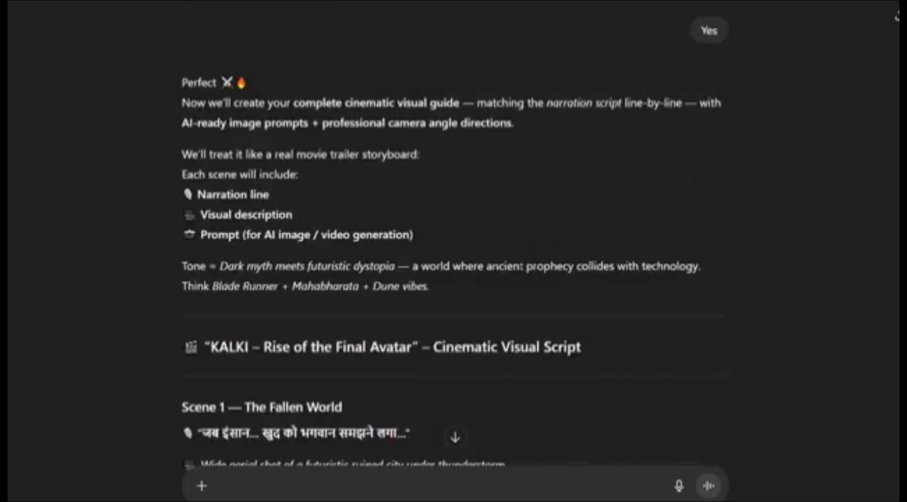
{"action": "scroll", "coordinate": [566, 273], "scroll_direction": "down", "scroll_amount": 15}
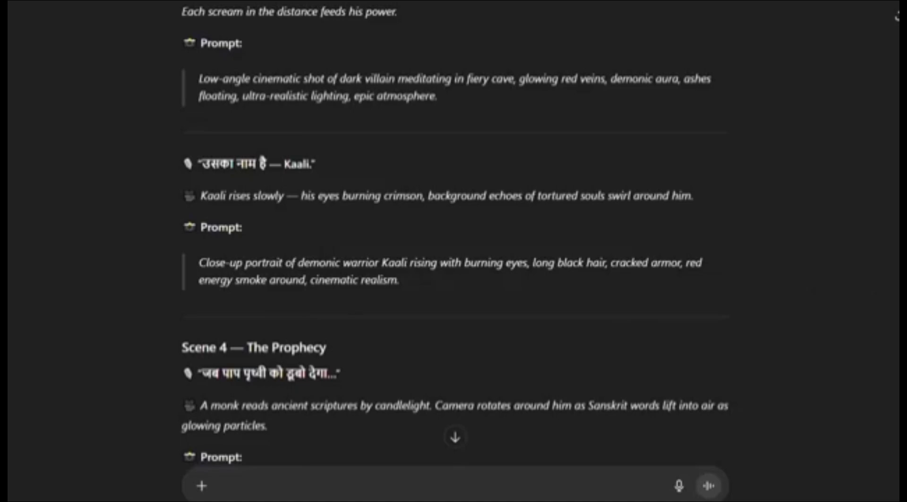
{"action": "scroll", "coordinate": [453, 236], "scroll_direction": "down", "scroll_amount": 10}
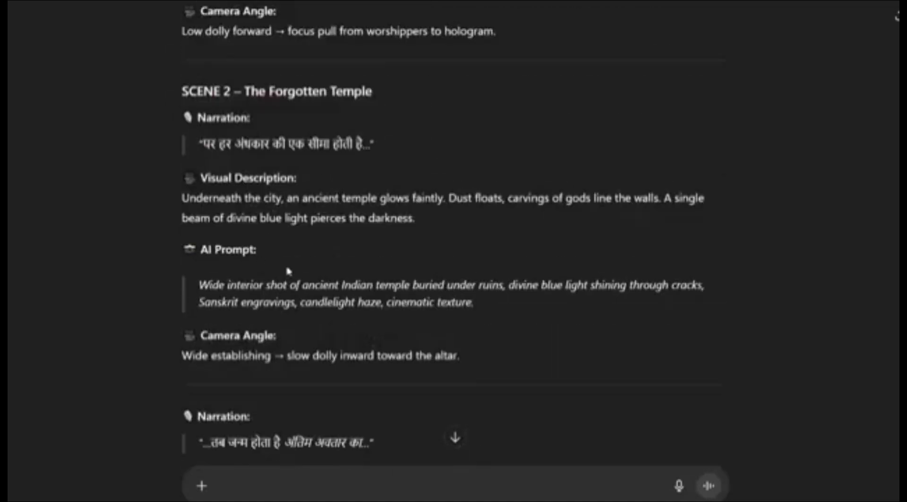
{"action": "scroll", "coordinate": [288, 271], "scroll_direction": "down", "scroll_amount": 12}
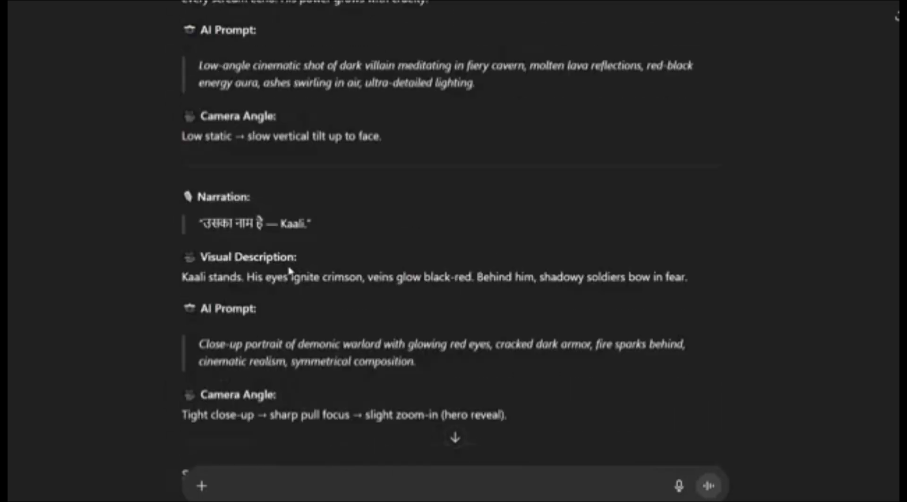
{"action": "left_click_drag", "start_coordinate": [206, 343], "coordinate": [276, 394]}
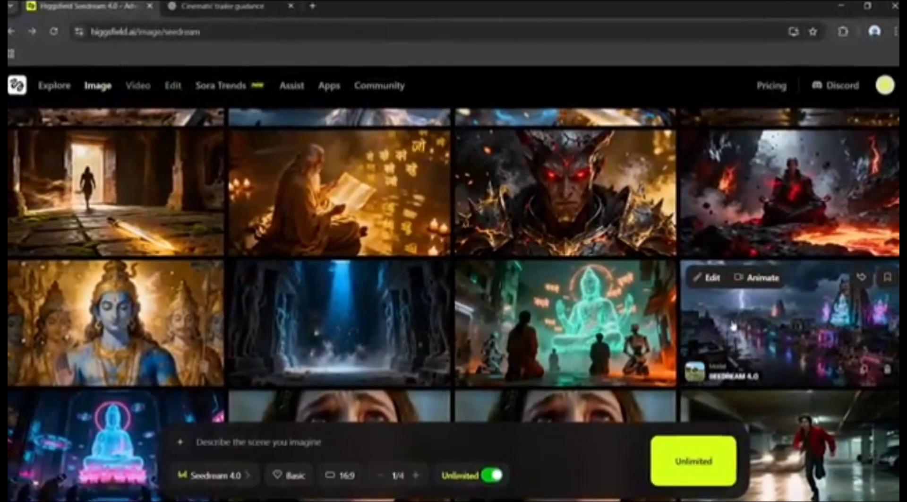
Switch to Higgsfield's image gallery and inspect the red-eyed demon warrior image in the large preview.
{"action": "left_click", "coordinate": [686, 320]}
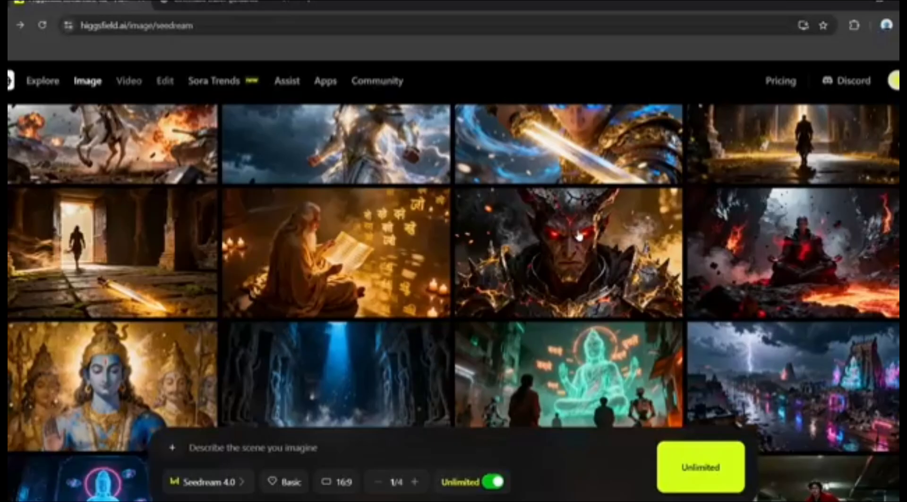
{"action": "left_click", "coordinate": [444, 244]}
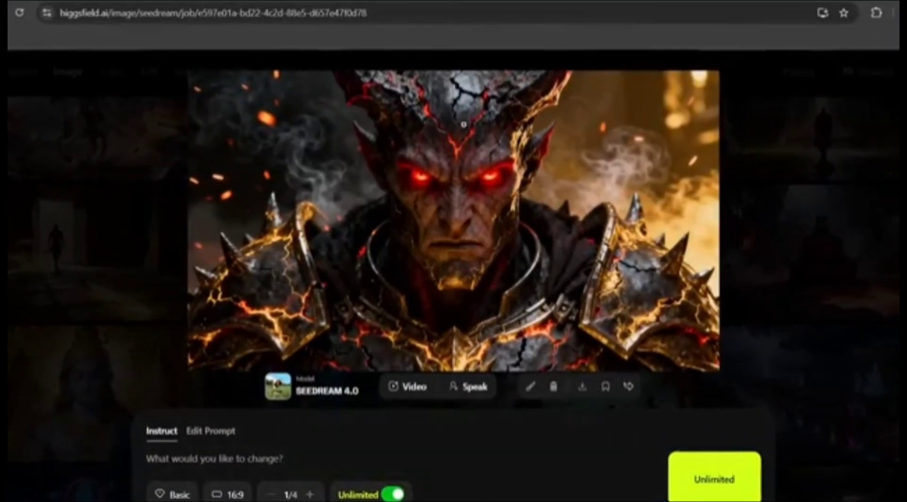
{"action": "left_click", "coordinate": [780, 188]}
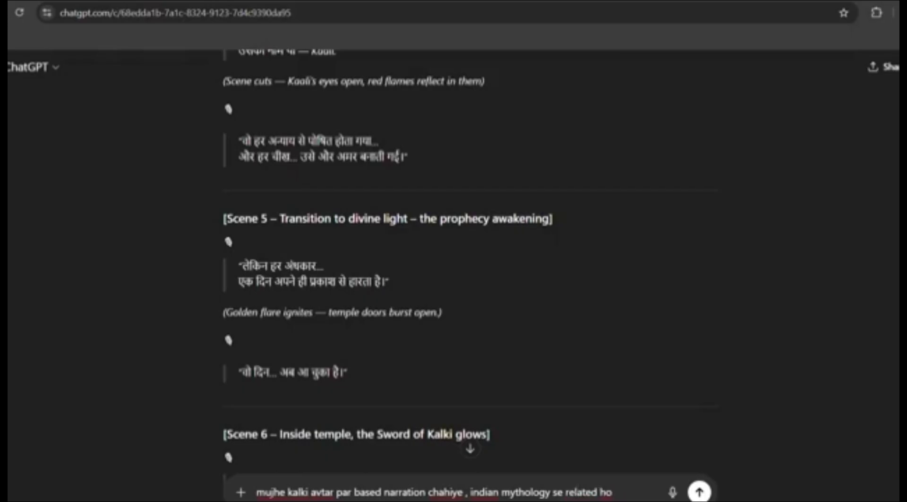
In ChatGPT, submit the request "mujhe kalki avtar par based narration chahiye , indian mythology se related ho".
{"action": "key", "text": "Return"}
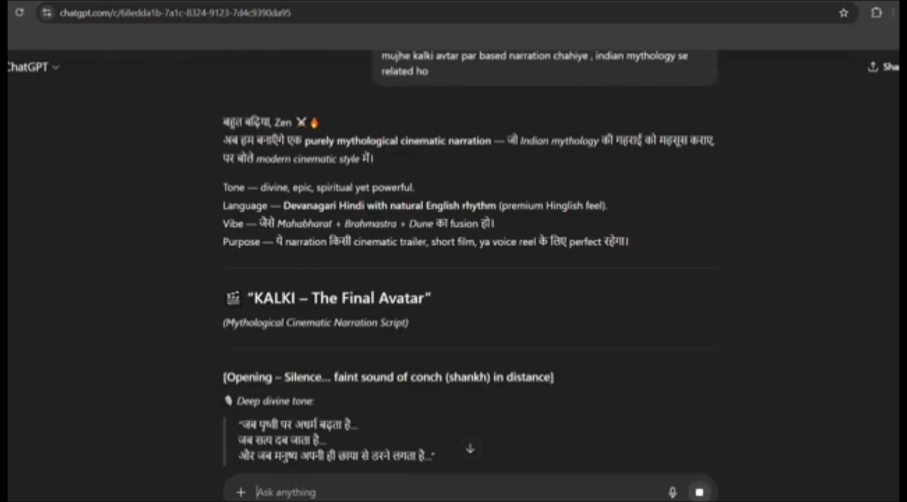
{"action": "scroll", "coordinate": [386, 401], "scroll_direction": "down", "scroll_amount": 2}
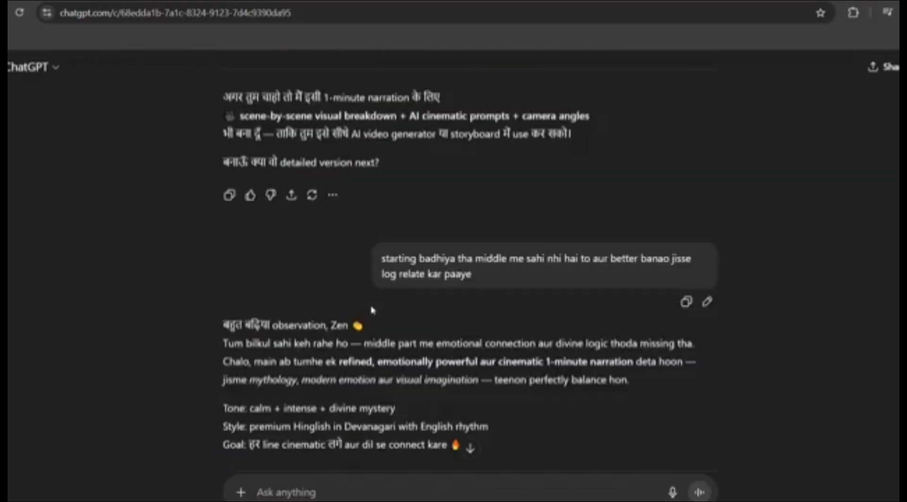
Find Scene 1: The Age of Darkness in the cinematic breakdown and copy its AI image prompt.
{"action": "scroll", "coordinate": [373, 321], "scroll_direction": "down", "scroll_amount": 8}
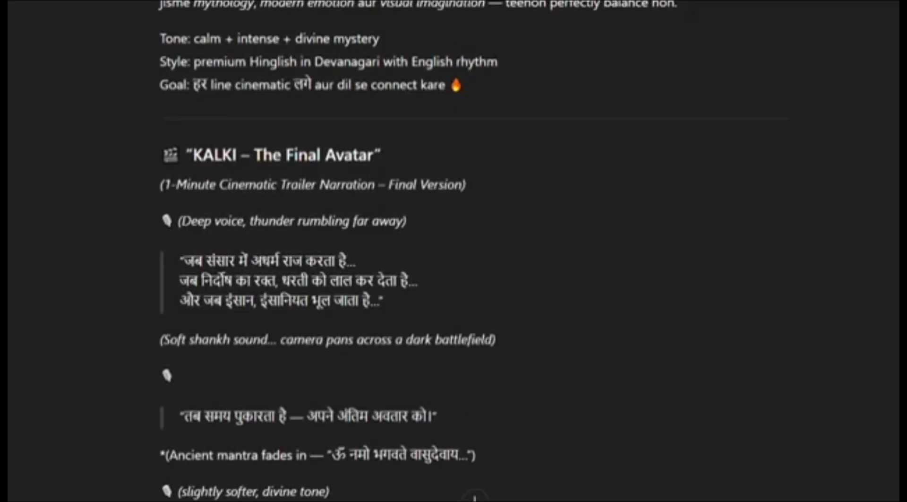
{"action": "scroll", "coordinate": [401, 295], "scroll_direction": "down", "scroll_amount": 15}
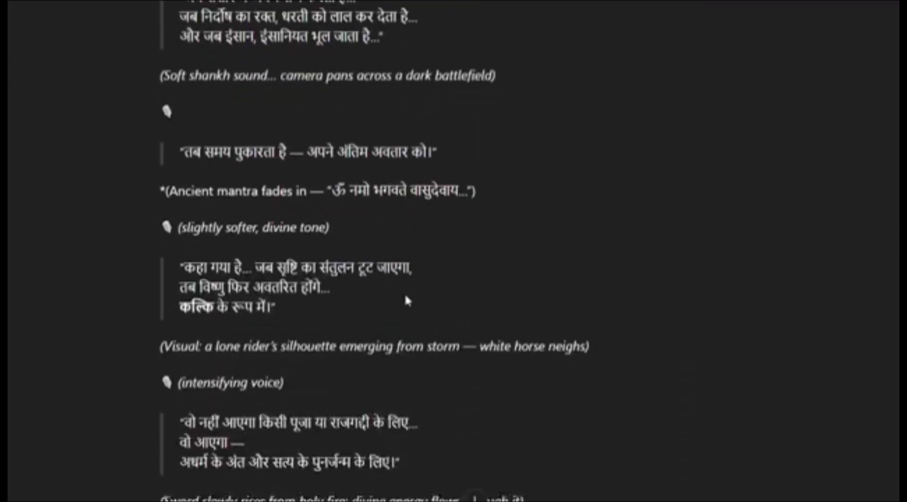
{"action": "scroll", "coordinate": [407, 300], "scroll_direction": "down", "scroll_amount": 10}
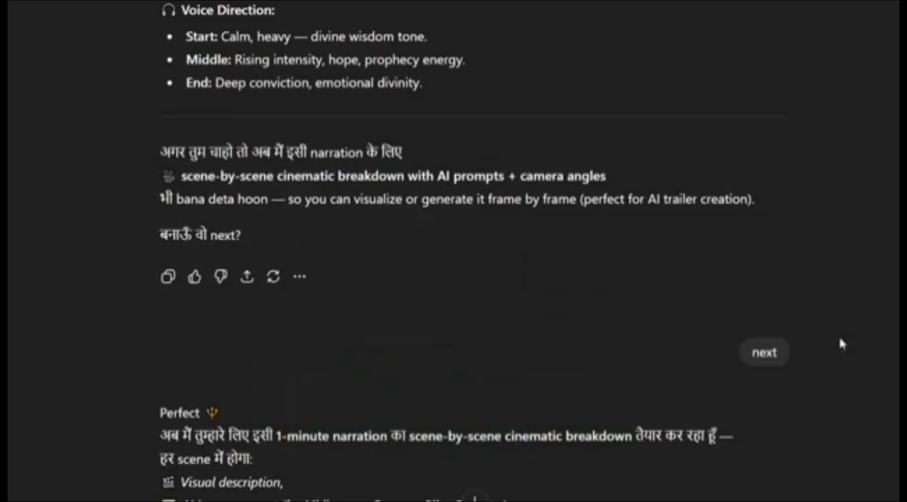
{"action": "scroll", "coordinate": [633, 360], "scroll_direction": "down", "scroll_amount": 8}
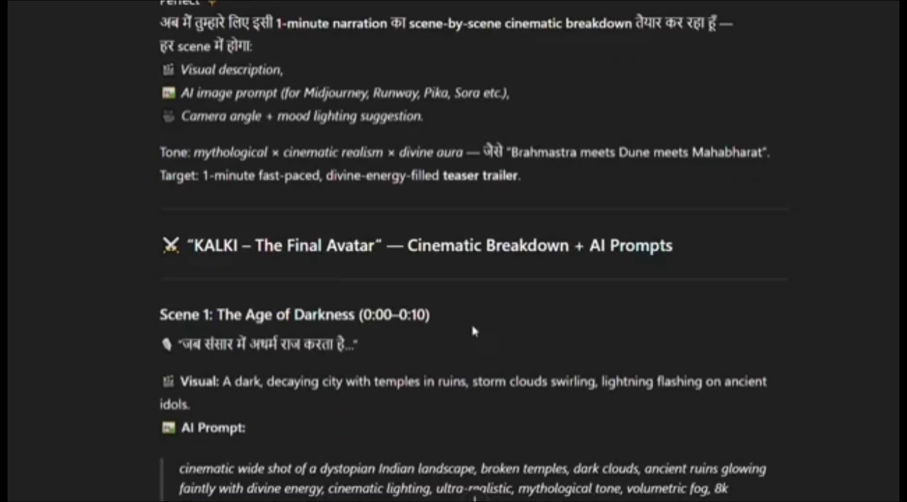
{"action": "scroll", "coordinate": [468, 323], "scroll_direction": "down", "scroll_amount": 5}
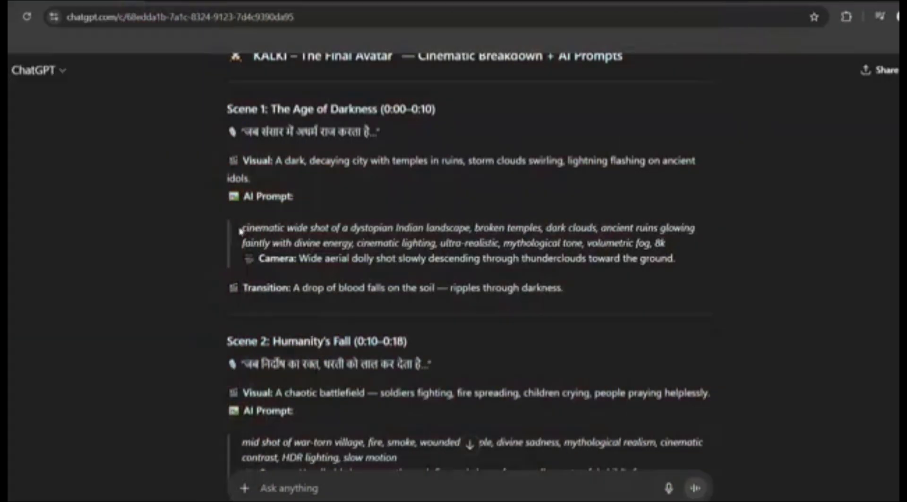
{"action": "left_click_drag", "start_coordinate": [241, 230], "coordinate": [696, 248]}
{"action": "key", "text": "ctrl+c"}
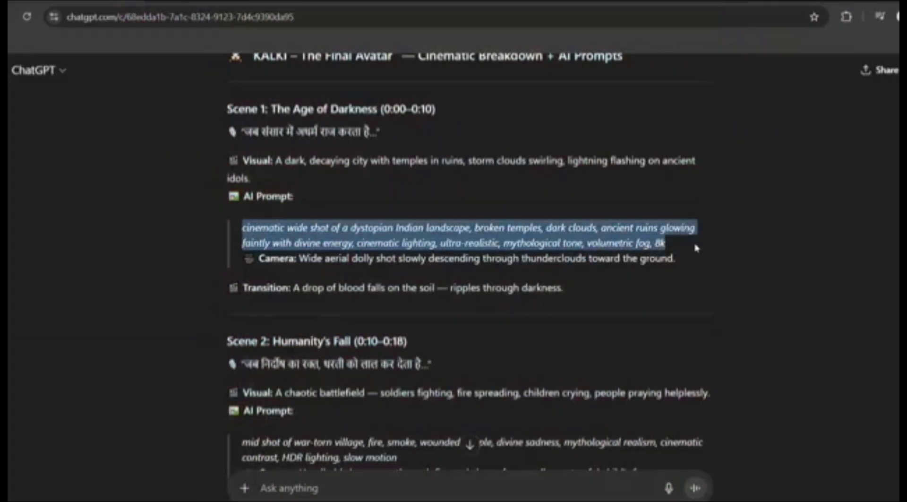
Switch to Higgsfield's Seedream 4.0 image generator, paste the Scene 1 prompt and generate the image.
{"action": "left_click", "coordinate": [215, 8]}
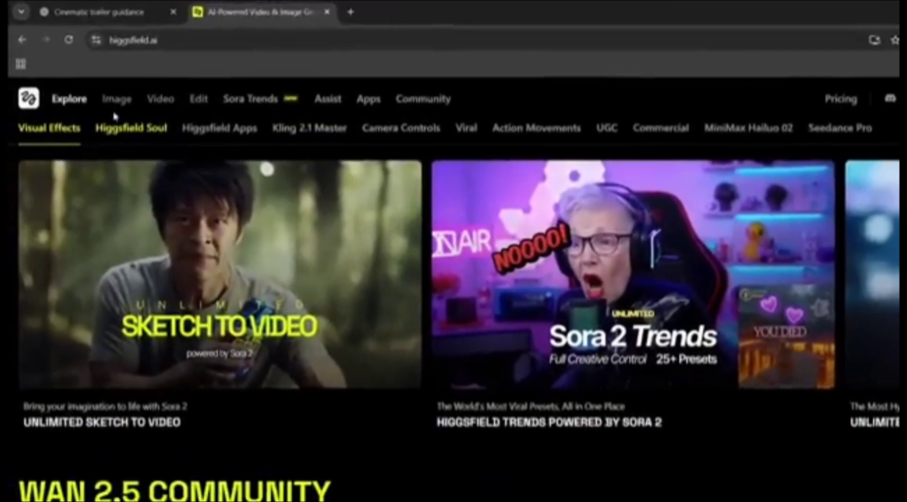
{"action": "mouse_move", "coordinate": [101, 94]}
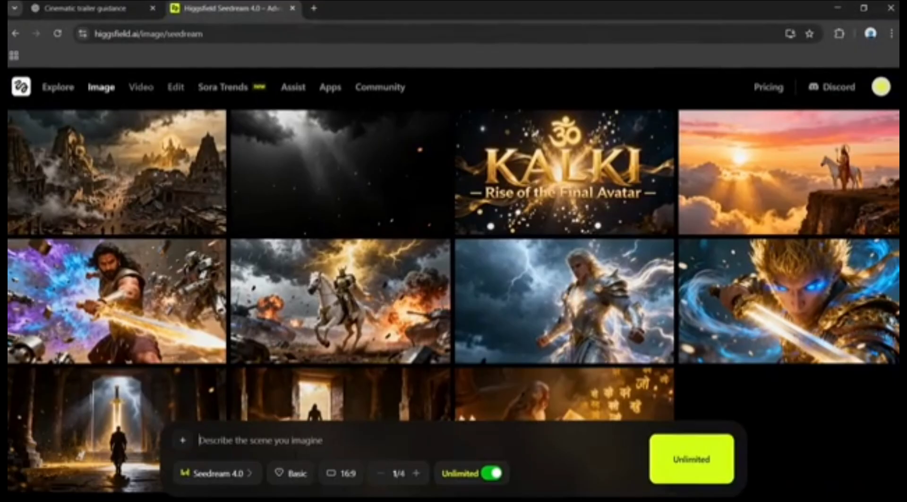
{"action": "key", "text": "ctrl+v"}
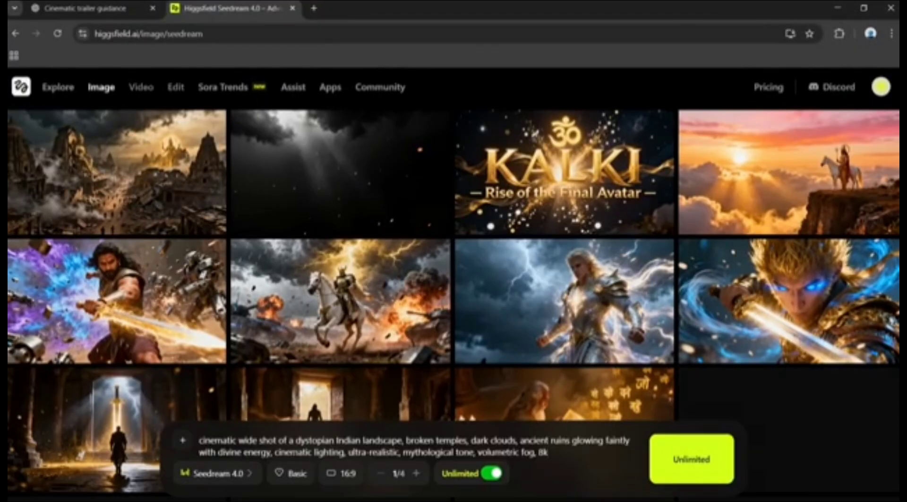
{"action": "left_click", "coordinate": [687, 467]}
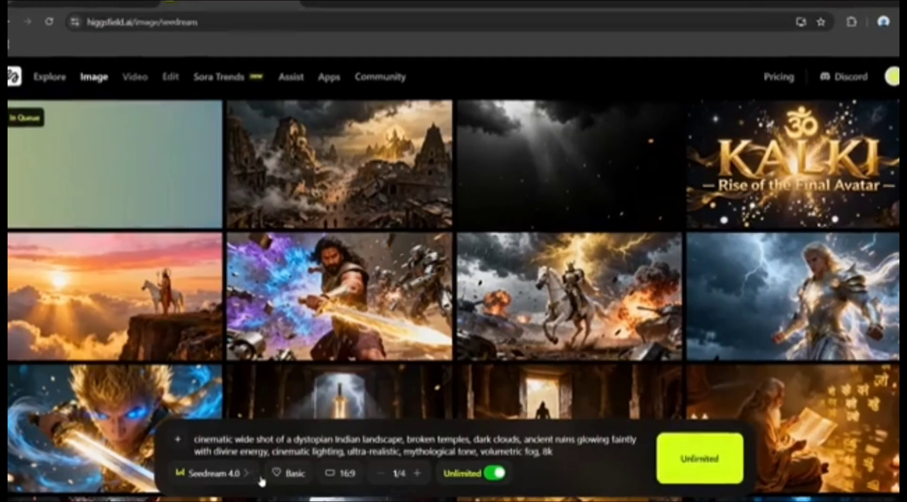
Select the Seedream 4.0 model and set the image quality to High.
{"action": "left_click", "coordinate": [250, 475]}
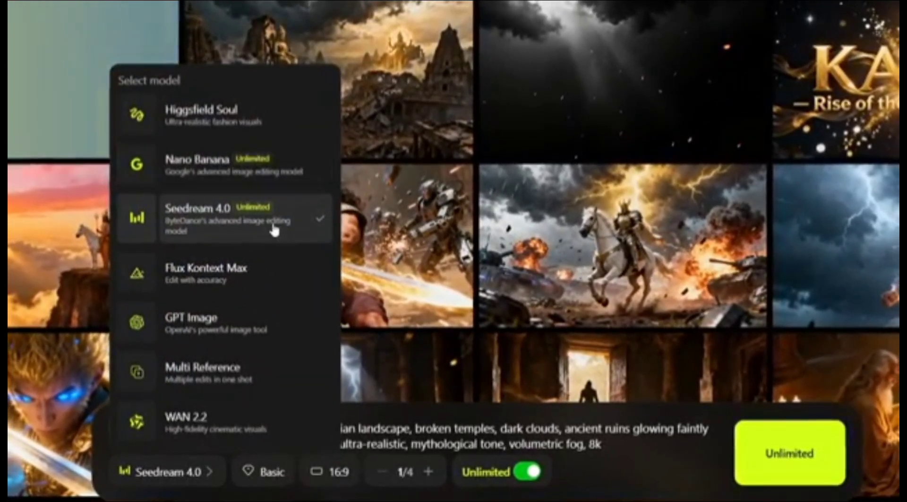
{"action": "left_click", "coordinate": [238, 220]}
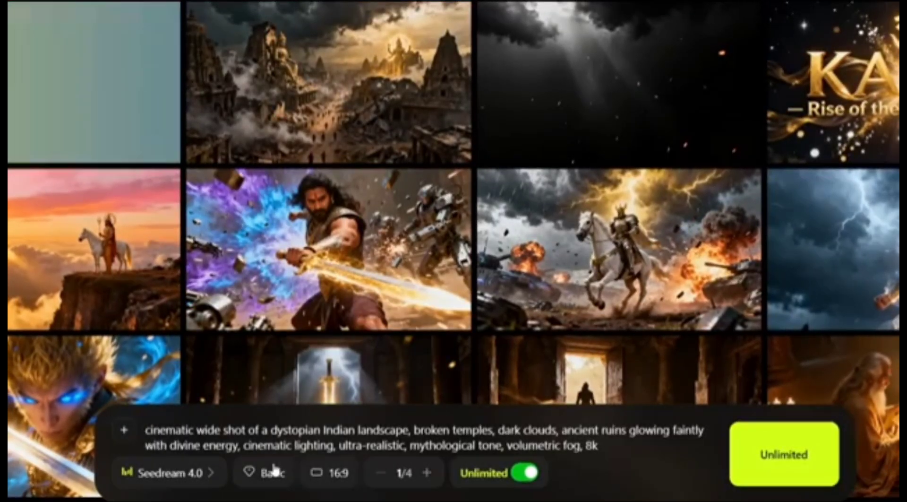
{"action": "left_click", "coordinate": [268, 472]}
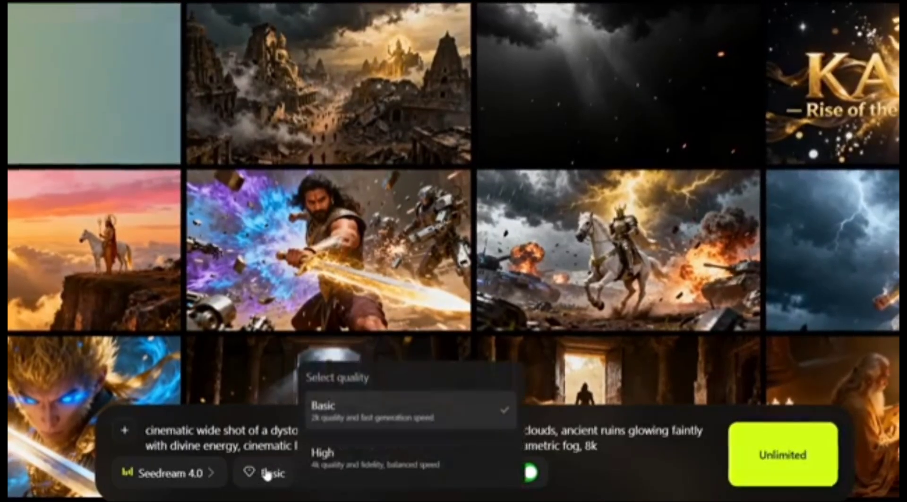
{"action": "left_click", "coordinate": [357, 465]}
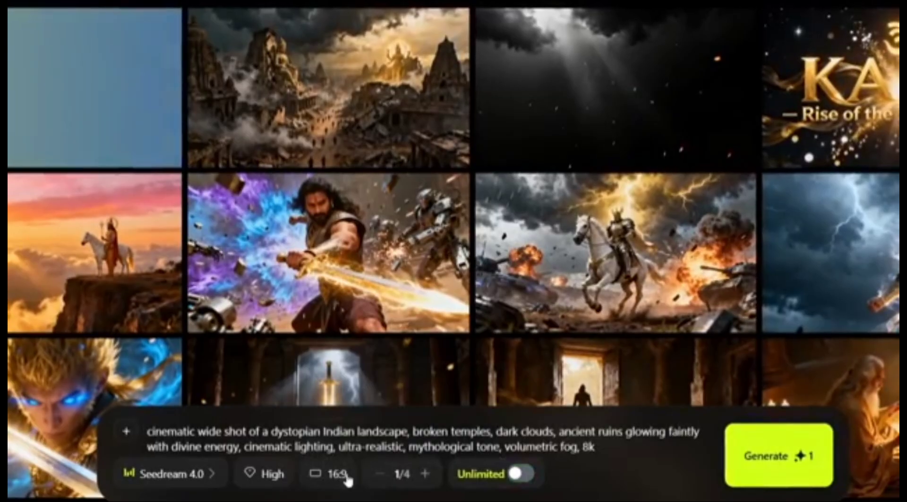
Select the 16:9 aspect ratio, turn on Unlimited generation and set the image count to 2.
{"action": "left_click", "coordinate": [347, 480]}
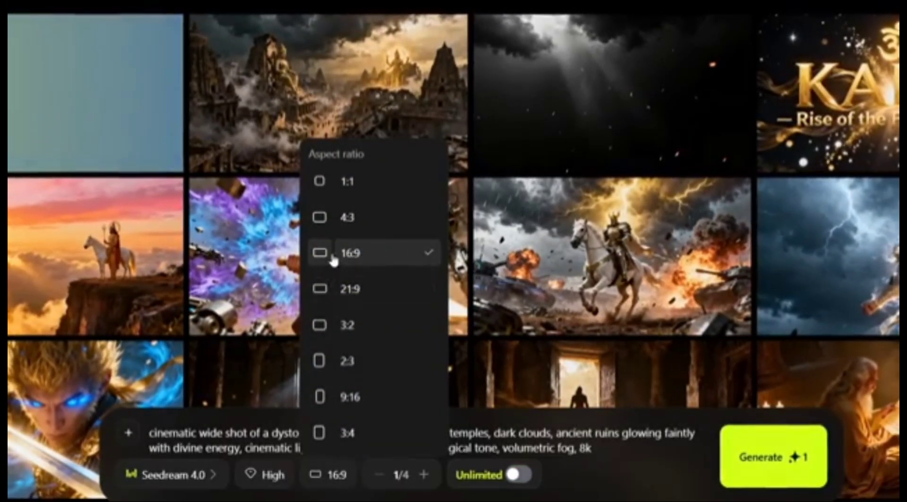
{"action": "left_click", "coordinate": [372, 256]}
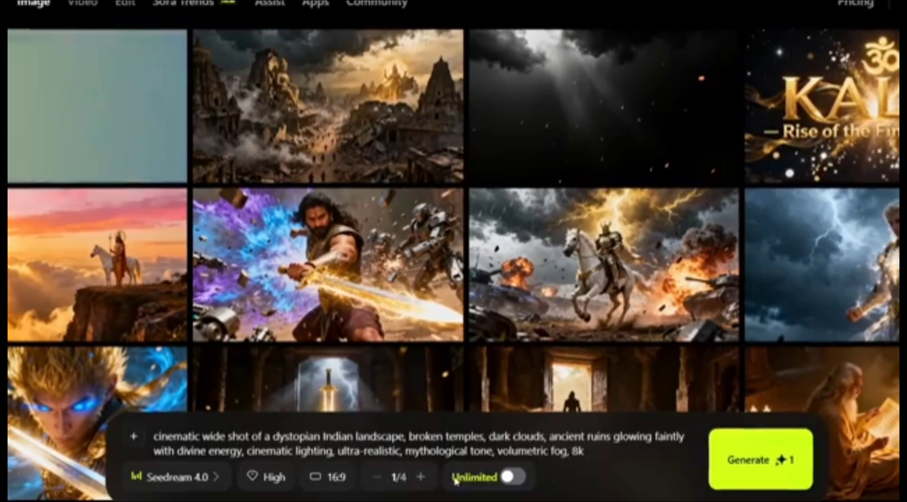
{"action": "left_click", "coordinate": [512, 477]}
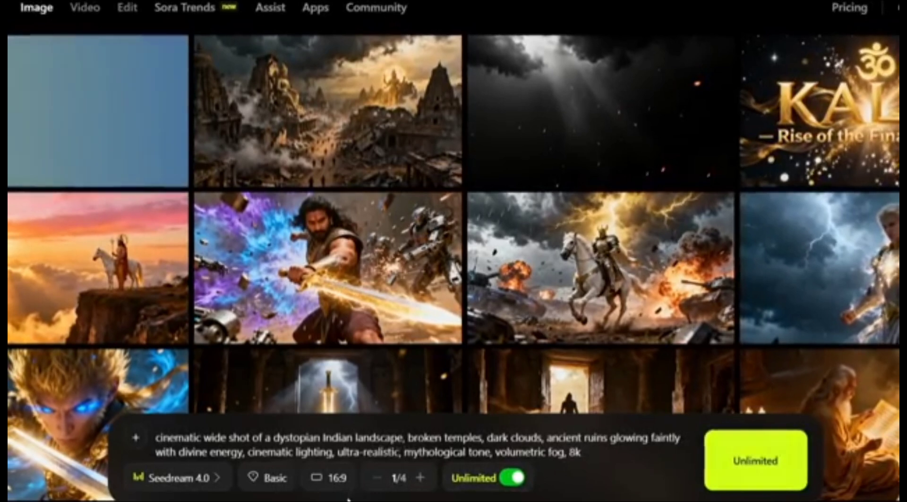
{"action": "left_click", "coordinate": [419, 478]}
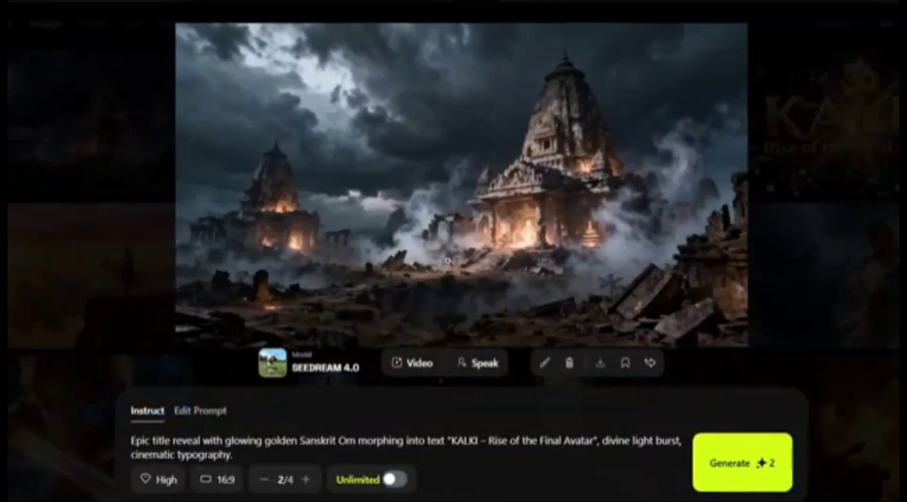
Inspect the generated ruined-temple image at full size, close it and return to the scene prompts in ChatGPT.
{"action": "left_click", "coordinate": [441, 276]}
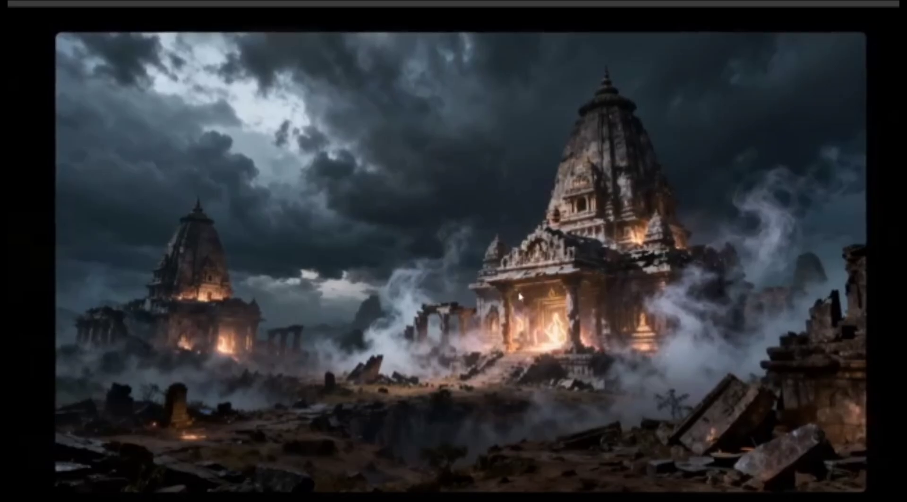
{"action": "key", "text": "Escape"}
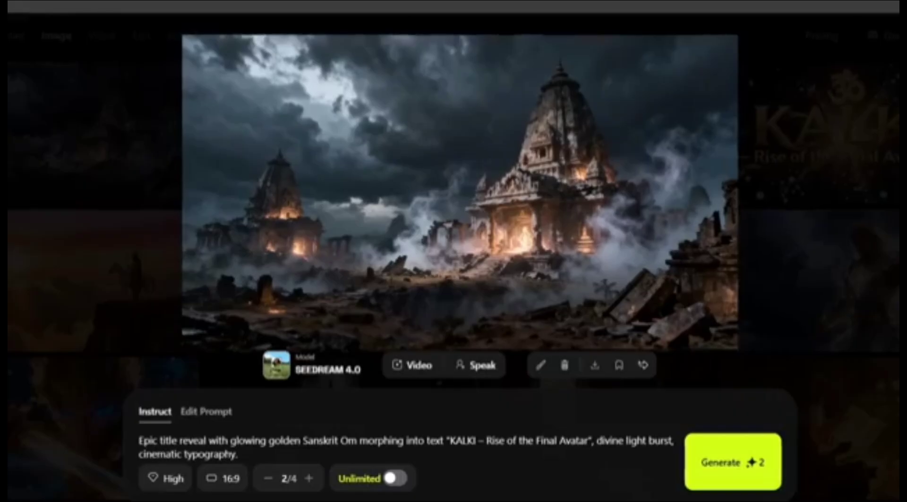
{"action": "left_click", "coordinate": [760, 182]}
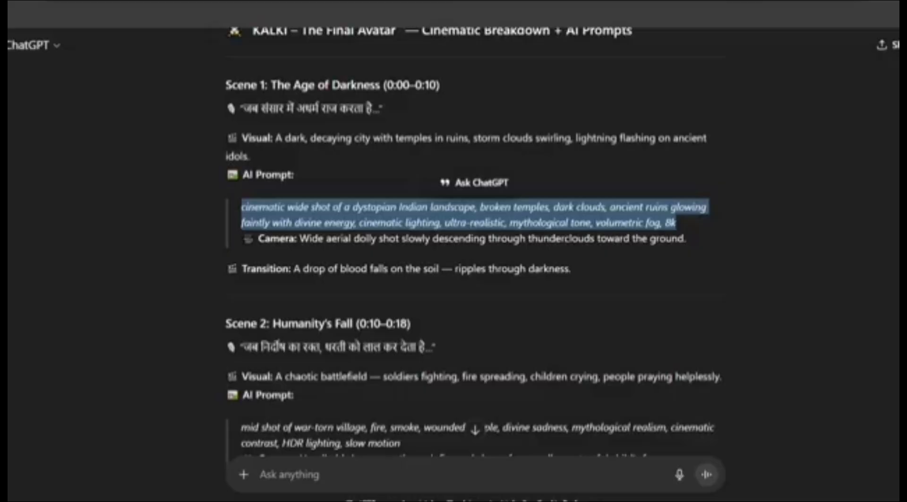
{"action": "scroll", "coordinate": [259, 236], "scroll_direction": "down", "scroll_amount": 3}
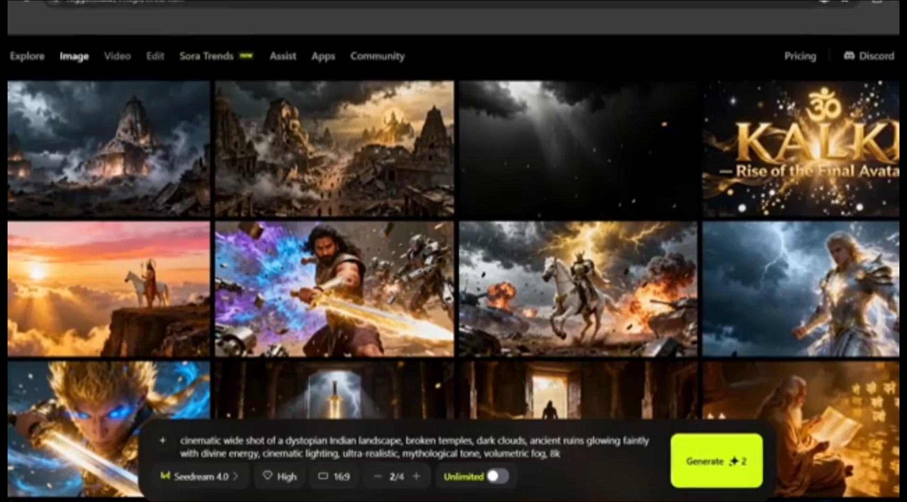
Replace the prompt with the war-torn village mid shot with fire, smoke and wounded people, set one image and generate it.
{"action": "key", "text": "ctrl+a"}
{"action": "key", "text": "BackSpace"}
{"action": "type", "text": "mid shot of war-torn village, fire, smoke, wounded people, divine sadness, mythological realism, cinematic contrast, HDR lighting, slow motion"}
{"action": "left_click", "coordinate": [377, 477]}
{"action": "left_click", "coordinate": [698, 466]}
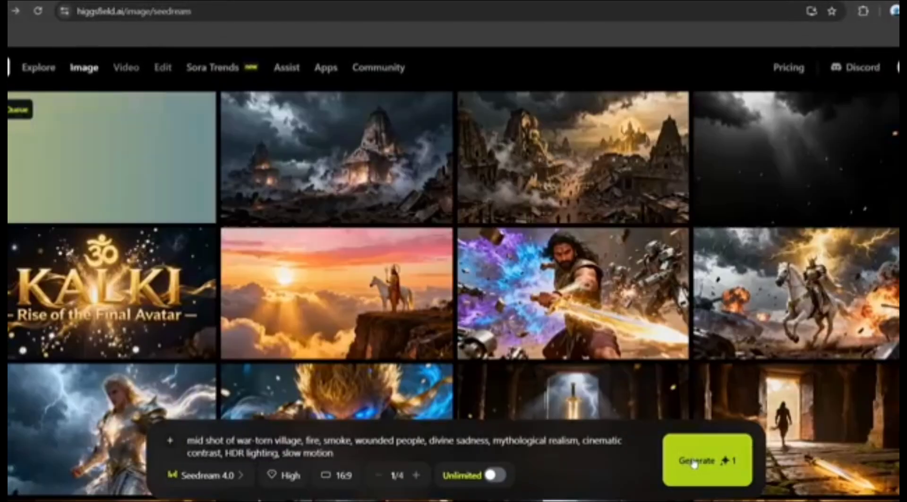
Generate an image from the prompt for a close-up of an ancient glowing conch under storm clouds with Sanskrit lightning runes.
{"action": "key", "text": "ctrl+a"}
{"action": "type", "text": "close-up of ancient conch glowing with divine energy, storm clouds swirling above, Sanskrit runes forming in lightning, cinematic lighting, epic mythological atmosphere"}
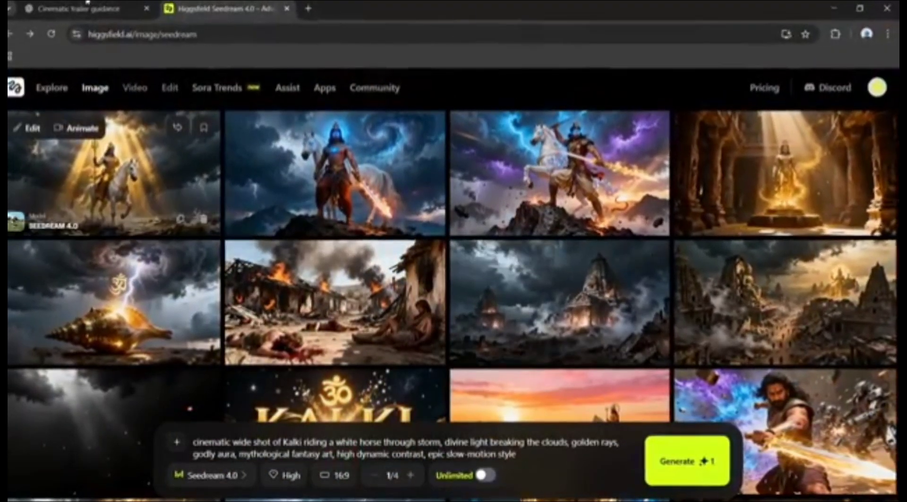
{"action": "left_click", "coordinate": [85, 4]}
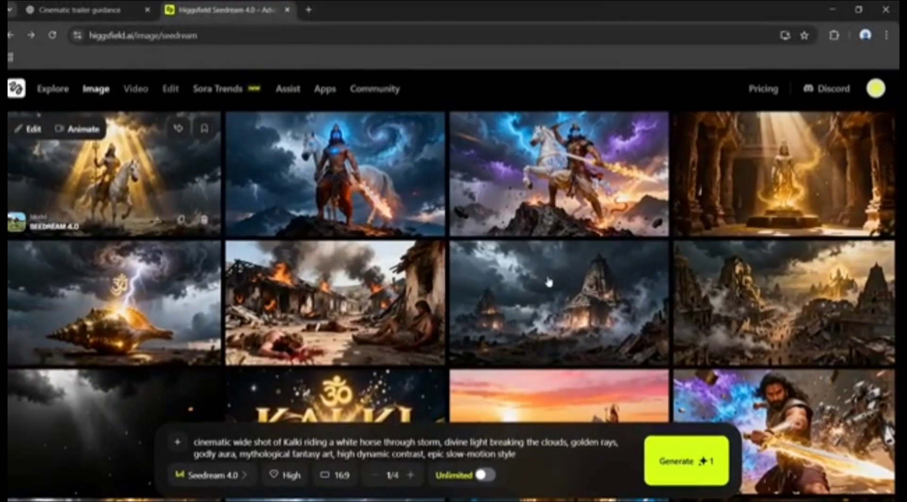
Reopen the neon Buddha temple image's prompt, replace "idols" with "of demonic warlord with glowing red eyes, cracked dark armor" and generate.
{"action": "scroll", "coordinate": [548, 282], "scroll_direction": "down", "scroll_amount": 10}
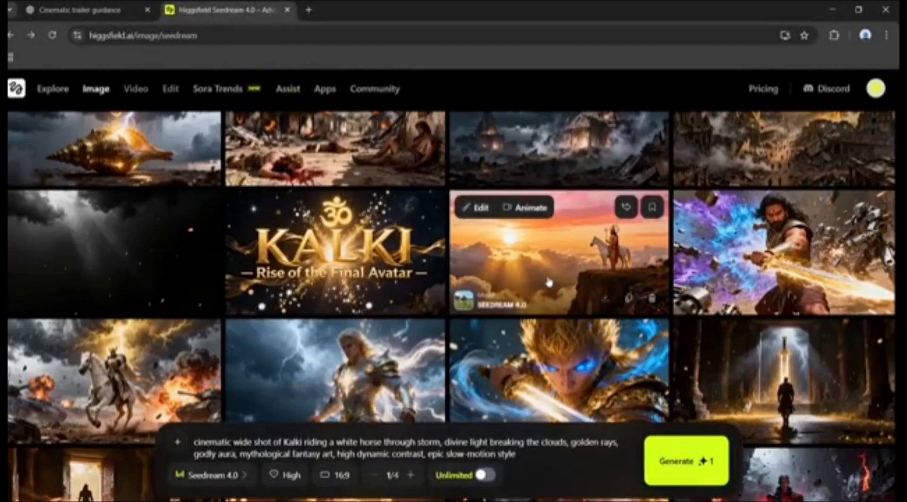
{"action": "scroll", "coordinate": [568, 209], "scroll_direction": "down", "scroll_amount": 2}
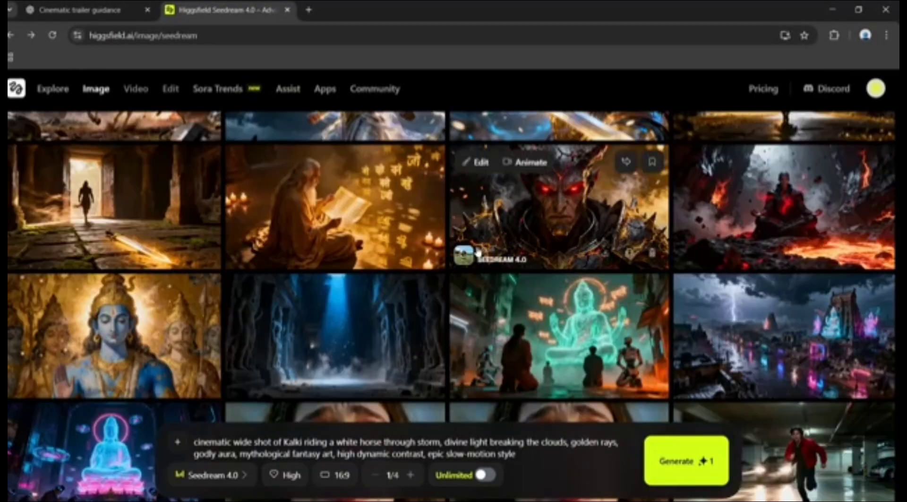
{"action": "scroll", "coordinate": [478, 251], "scroll_direction": "down", "scroll_amount": 3}
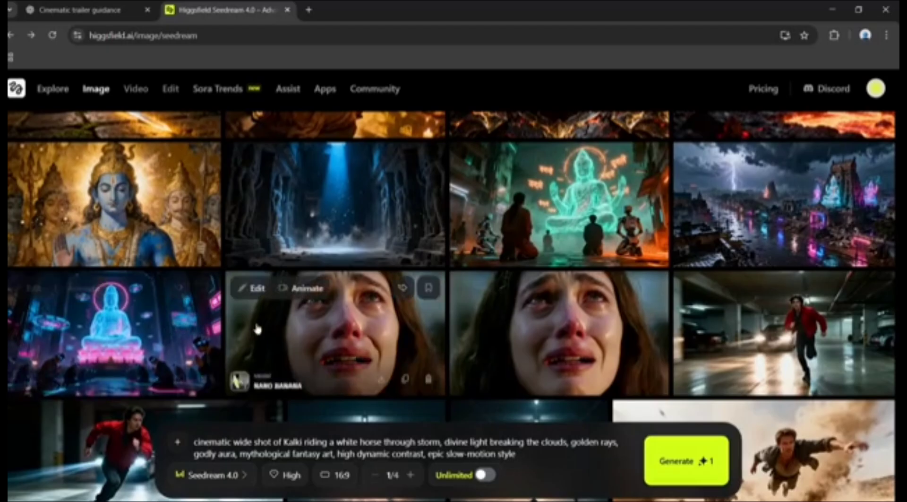
{"action": "left_click", "coordinate": [173, 331]}
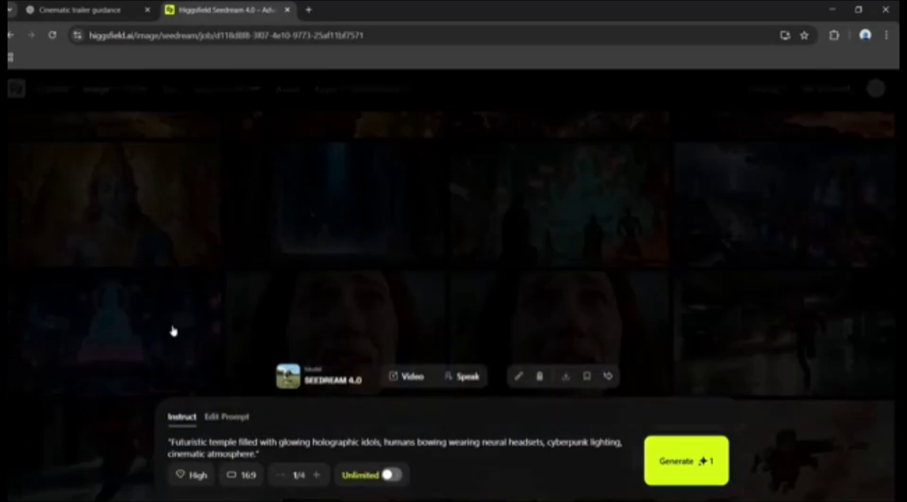
{"action": "left_click", "coordinate": [238, 417]}
{"action": "double_click", "coordinate": [373, 442]}
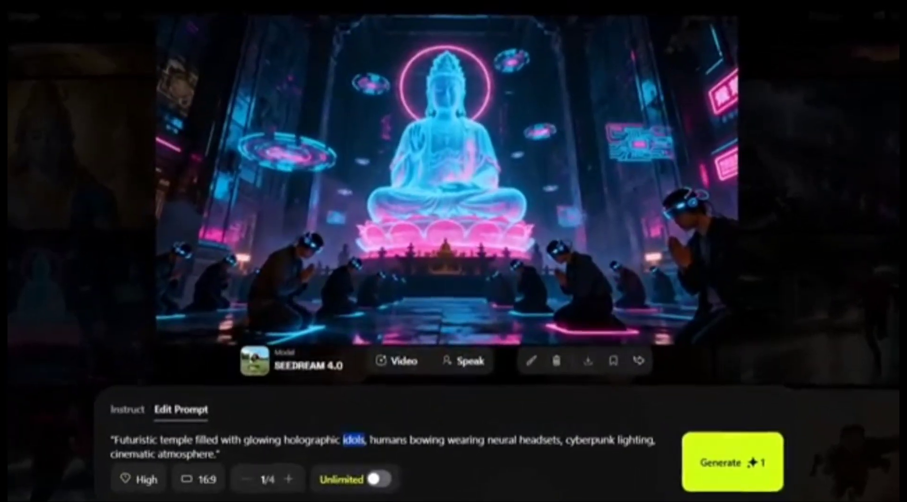
{"action": "type", "text": "of  demonic warlord with glowing red eyes, cracked dark armor"}
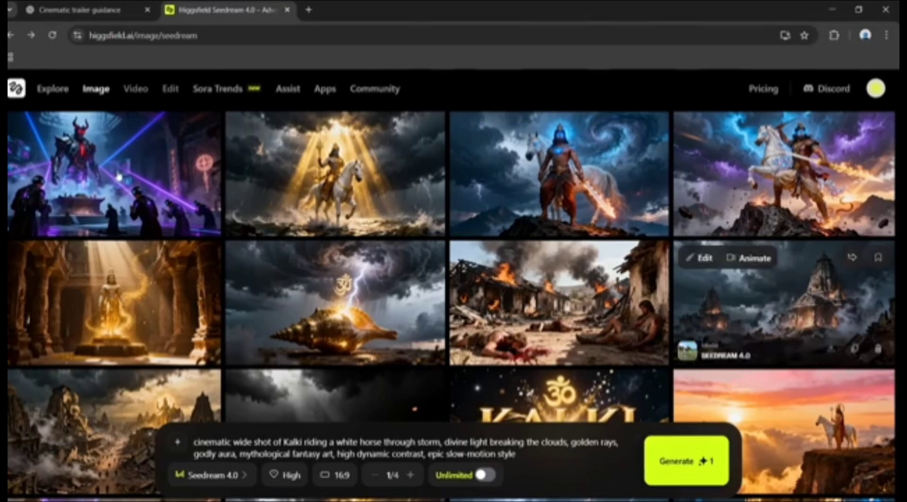
Open the demonic warlord temple image and generate a variation with the instruction "Give me closeup shot of the face".
{"action": "left_click", "coordinate": [117, 175]}
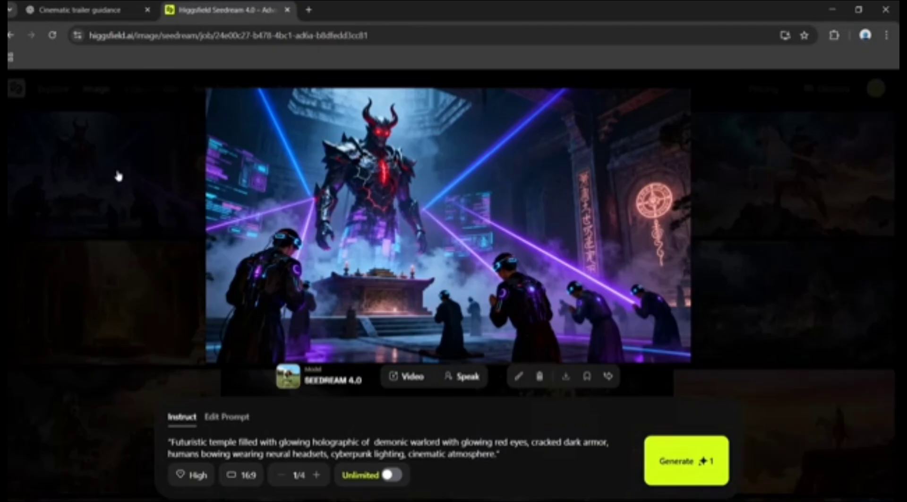
{"action": "left_click_drag", "start_coordinate": [501, 454], "coordinate": [148, 421]}
{"action": "key", "text": "BackSpace"}
{"action": "type", "text": "Give me closeup "}
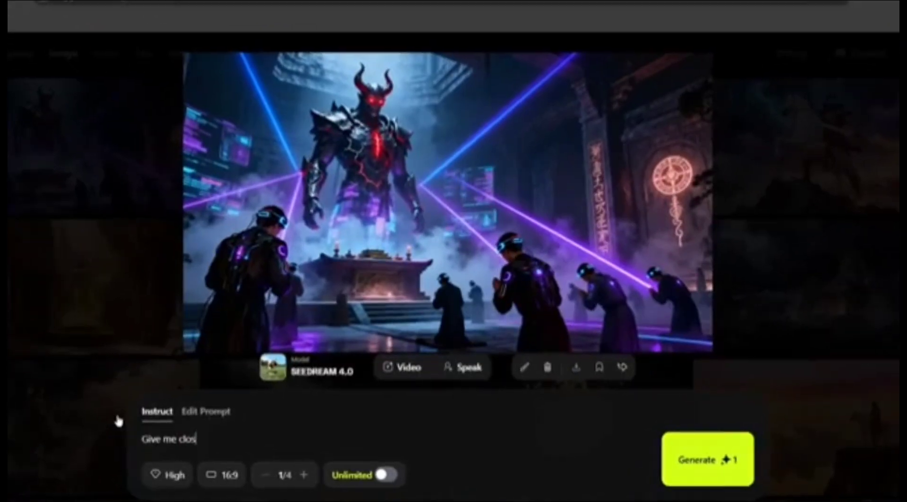
{"action": "type", "text": "shot of the fac"}
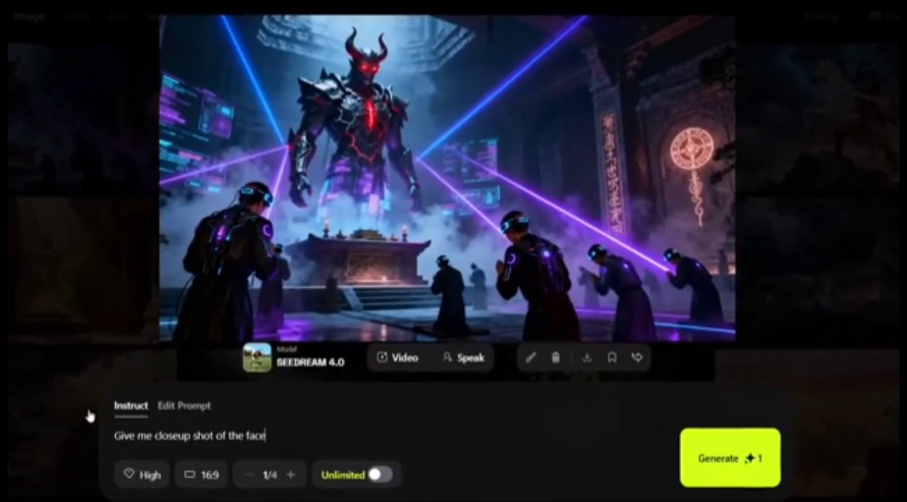
{"action": "type", "text": "e"}
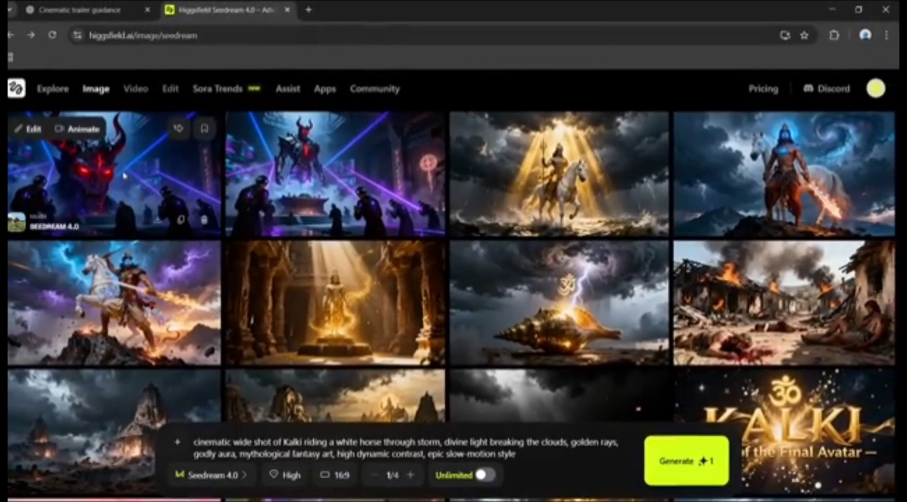
Inspect the devil close-up at full size, close it and review the scene-by-scene breakdown in ChatGPT.
{"action": "left_click", "coordinate": [125, 176]}
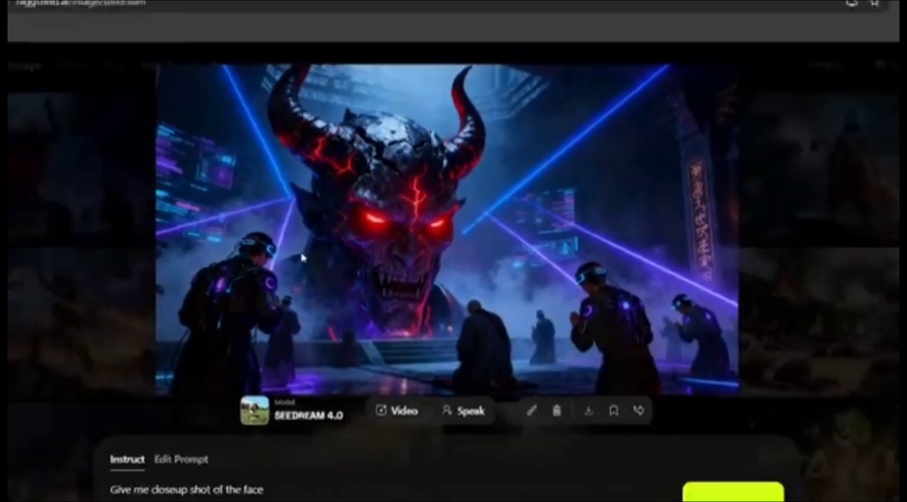
{"action": "left_click", "coordinate": [38, 265]}
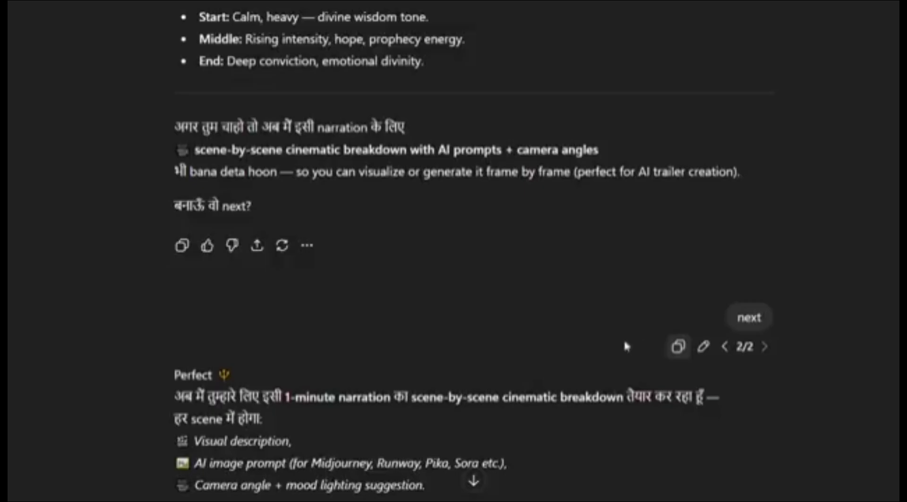
{"action": "scroll", "coordinate": [624, 338], "scroll_direction": "down", "scroll_amount": 8}
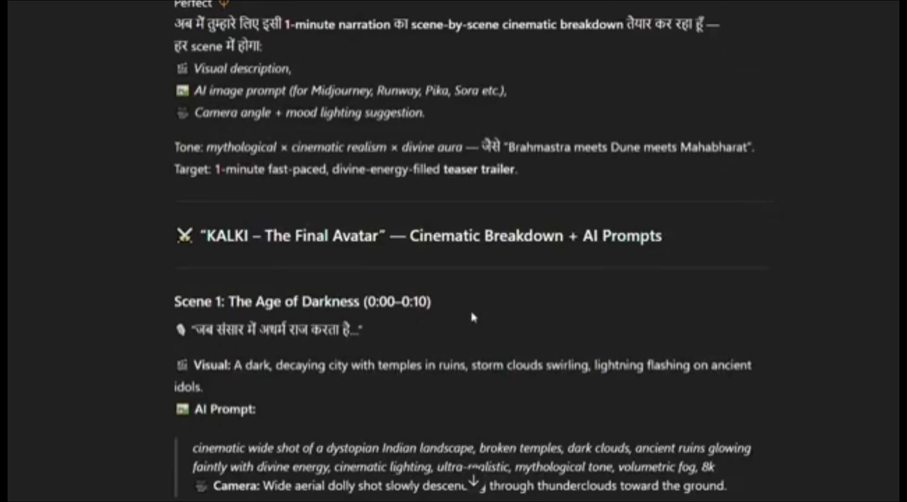
{"action": "scroll", "coordinate": [467, 309], "scroll_direction": "down", "scroll_amount": 5}
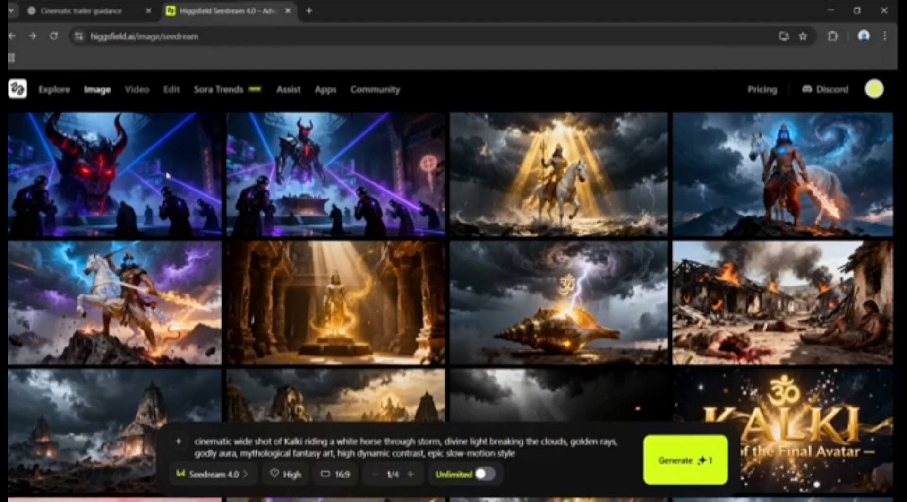
With the devil image attached, ask ChatGPT "iss image ko cinematic video me convert krne ke liye prompt likho jisme ye devil has rha ho".
{"action": "mouse_move", "coordinate": [169, 177]}
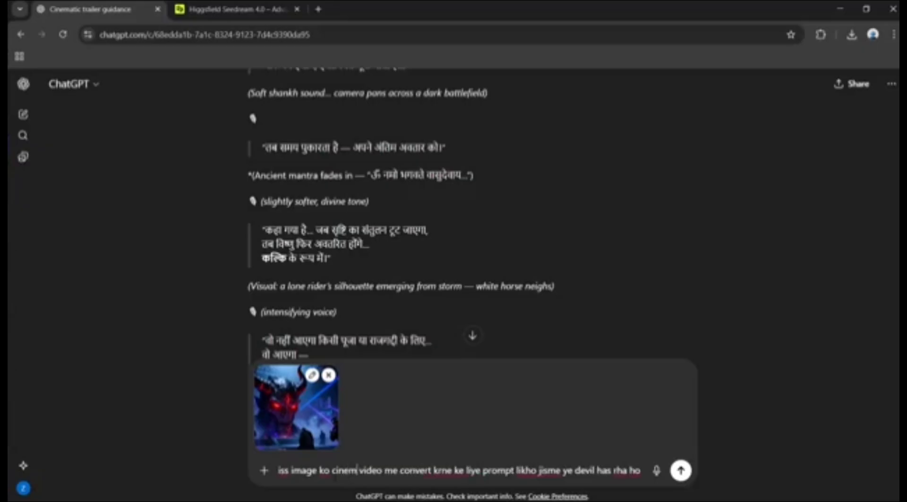
{"action": "type", "text": "atic"}
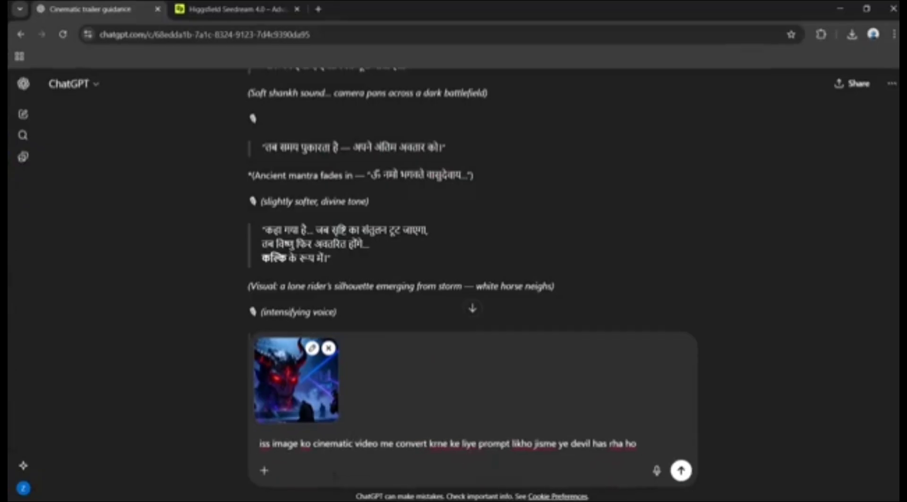
{"action": "key", "text": "Return"}
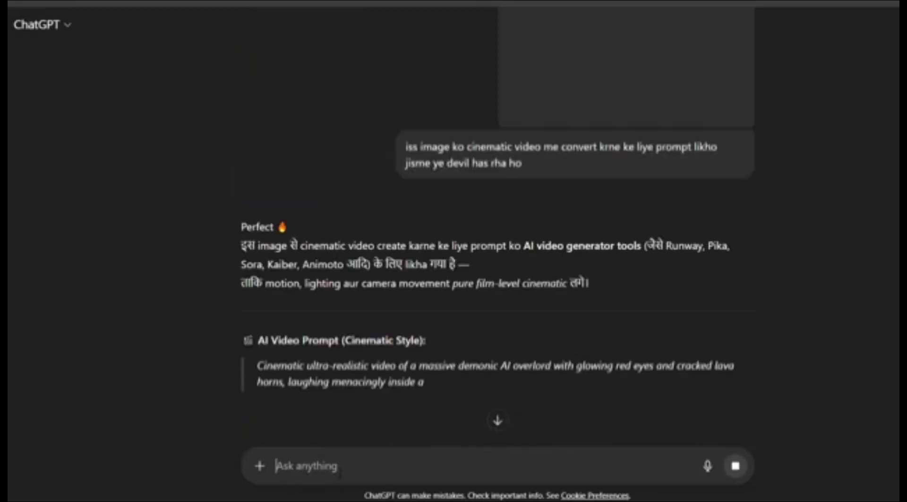
{"action": "scroll", "coordinate": [334, 398], "scroll_direction": "down", "scroll_amount": 3}
{"action": "scroll", "coordinate": [496, 283], "scroll_direction": "down", "scroll_amount": 1}
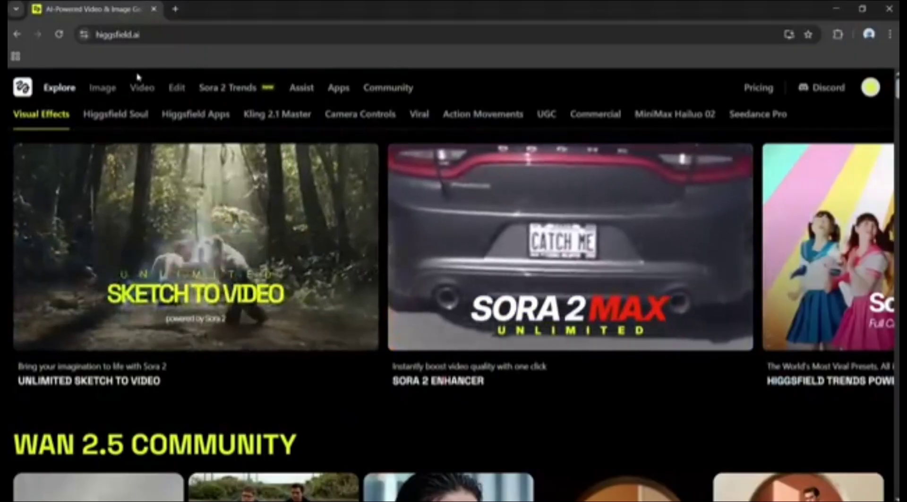
Copy ChatGPT's AI video prompt with its camera motion and sound design ideas, and open Higgsfield's devil close-up for video animation.
{"action": "mouse_move", "coordinate": [141, 91]}
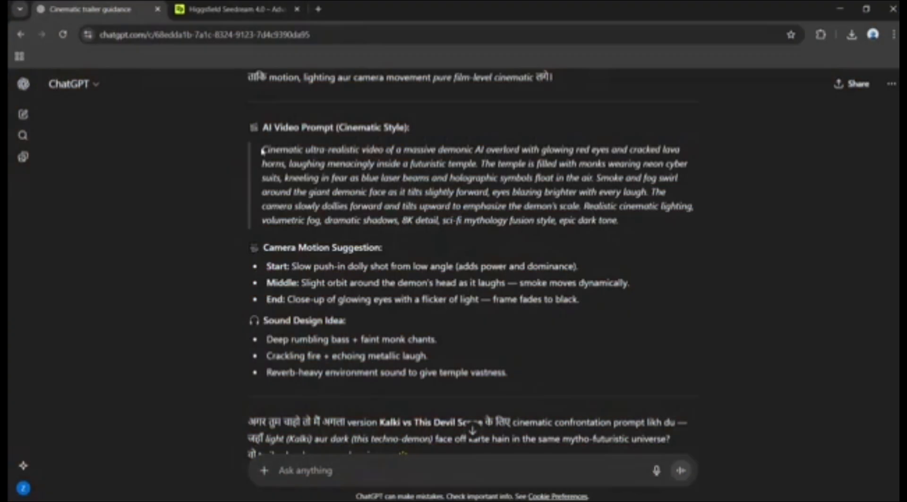
{"action": "left_click_drag", "start_coordinate": [263, 151], "coordinate": [520, 377]}
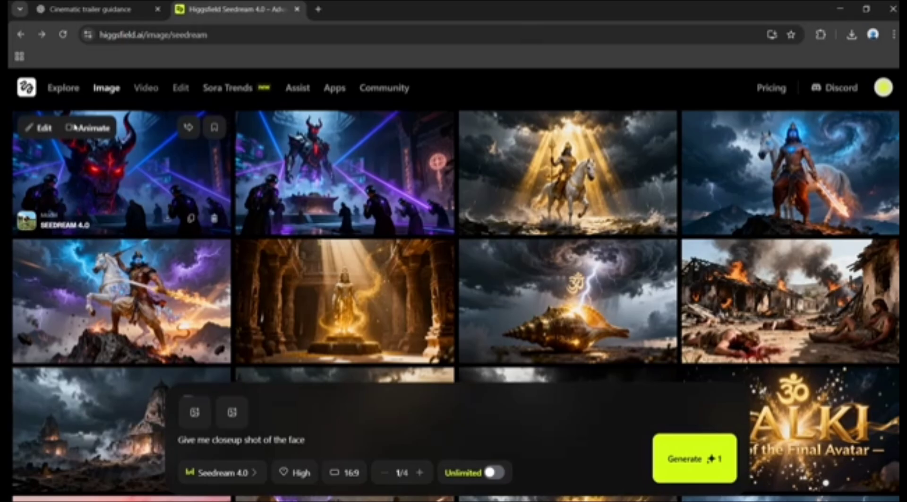
{"action": "left_click", "coordinate": [76, 127]}
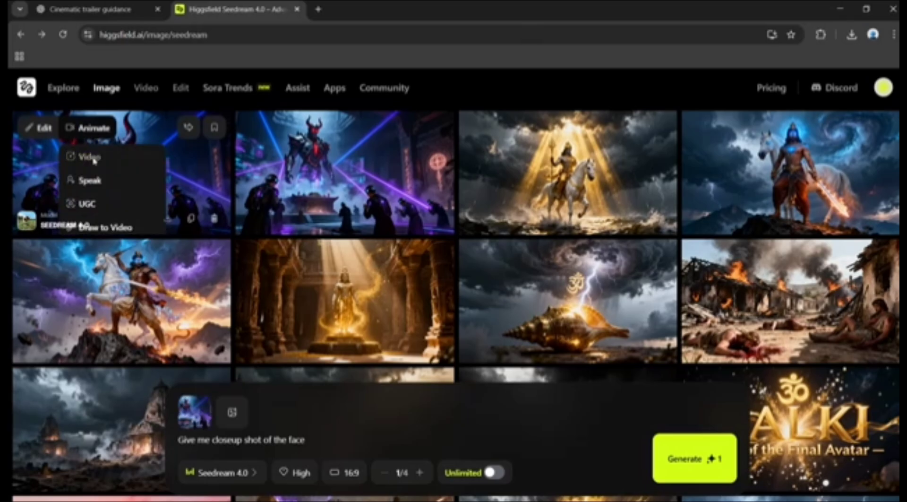
{"action": "left_click", "coordinate": [92, 157]}
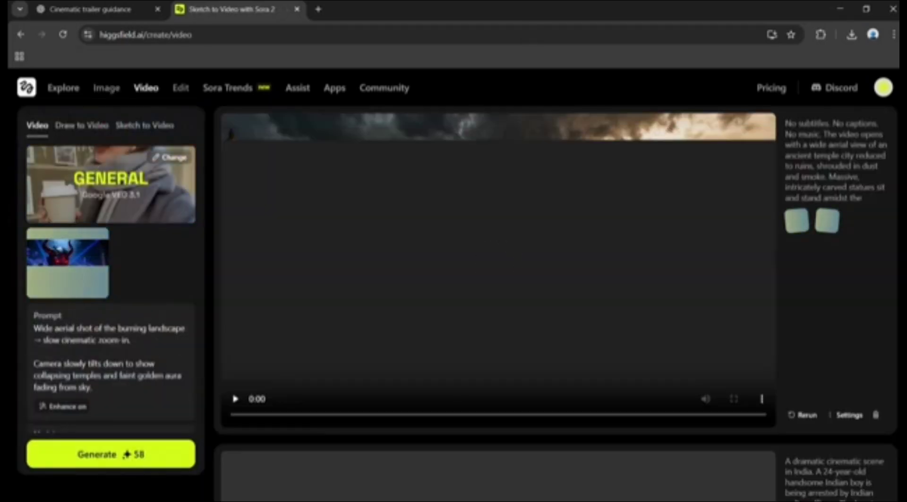
Replace the existing video prompt with the copied laughing-demon prompt, including the camera motion and sound design ideas.
{"action": "key", "text": "ctrl+a"}
{"action": "key", "text": "BackSpace"}
{"action": "key", "text": "ctrl+v"}
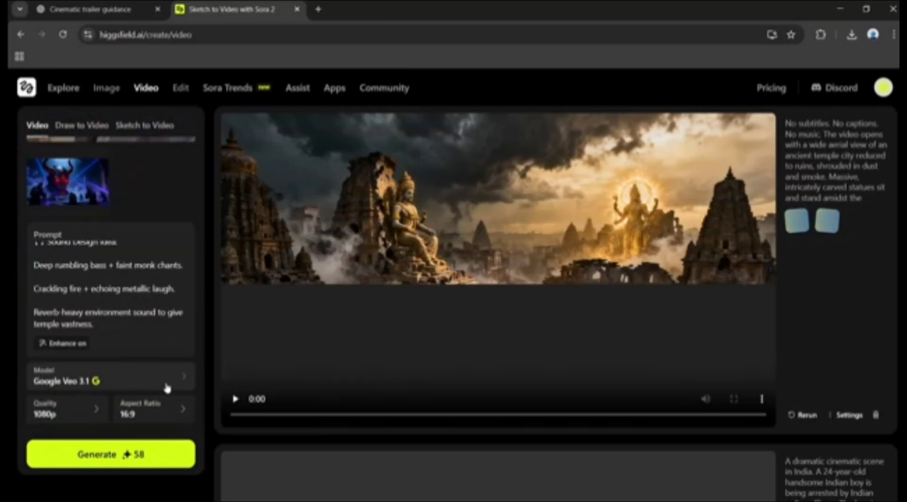
Look through the available video models and select Google Veo 3.1.
{"action": "left_click", "coordinate": [167, 388]}
{"action": "scroll", "coordinate": [305, 178], "scroll_direction": "up", "scroll_amount": 2}
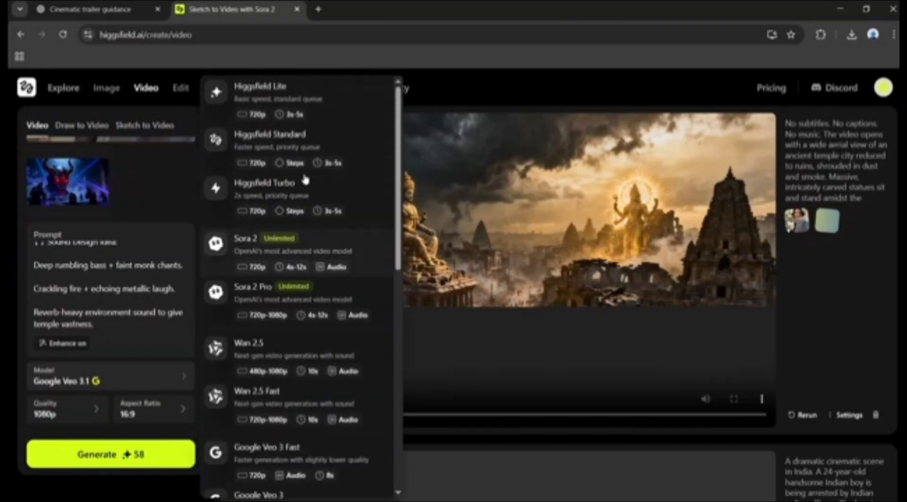
{"action": "scroll", "coordinate": [313, 260], "scroll_direction": "down", "scroll_amount": 5}
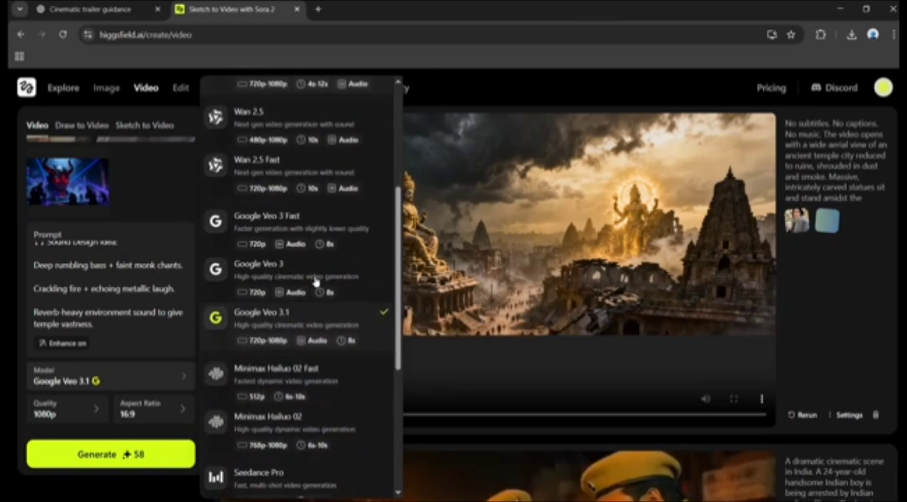
{"action": "scroll", "coordinate": [304, 331], "scroll_direction": "up", "scroll_amount": 5}
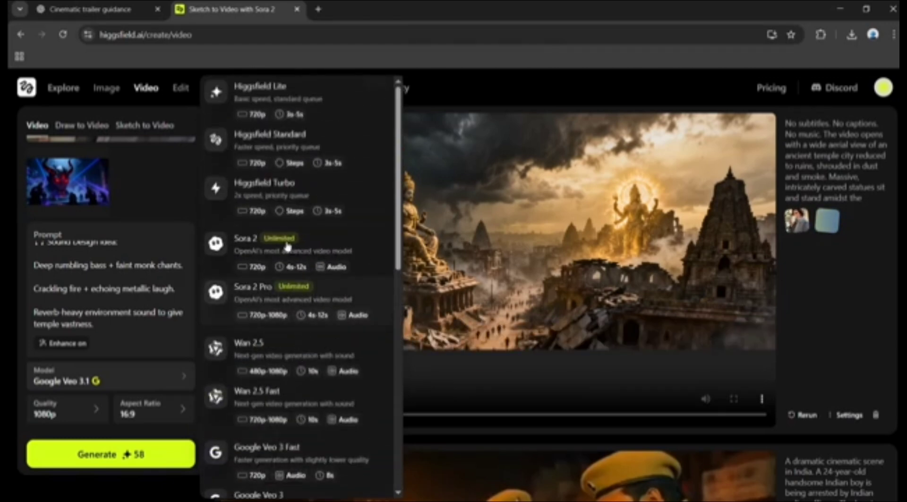
{"action": "scroll", "coordinate": [301, 348], "scroll_direction": "down", "scroll_amount": 5}
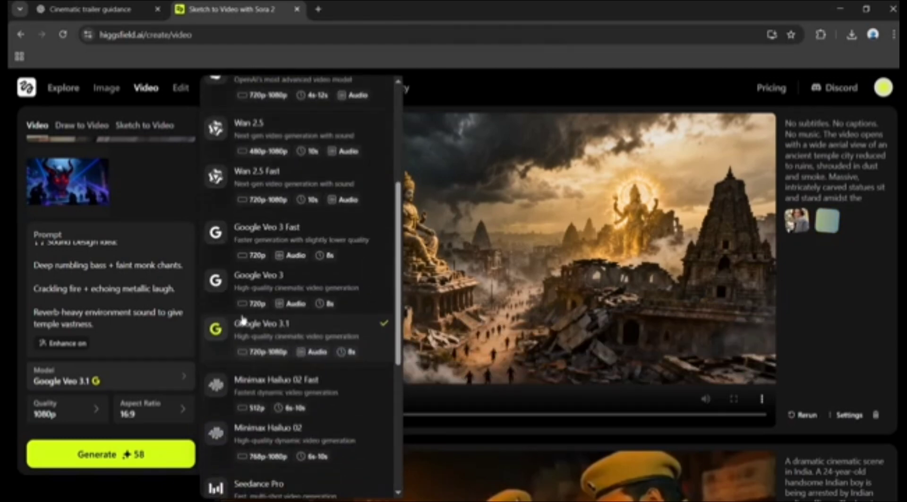
{"action": "left_click", "coordinate": [312, 331]}
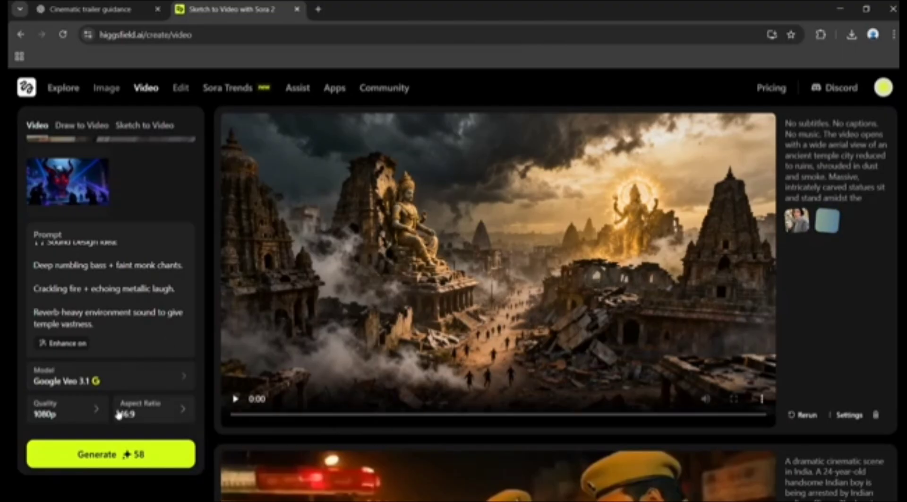
Set the video quality to 1080p and the aspect ratio to 16:9.
{"action": "left_click", "coordinate": [98, 411]}
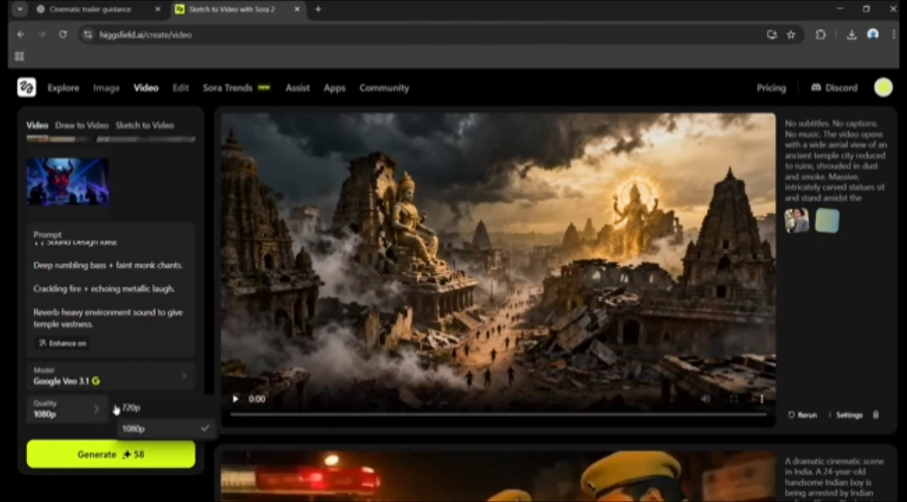
{"action": "left_click", "coordinate": [143, 430]}
{"action": "left_click", "coordinate": [148, 412]}
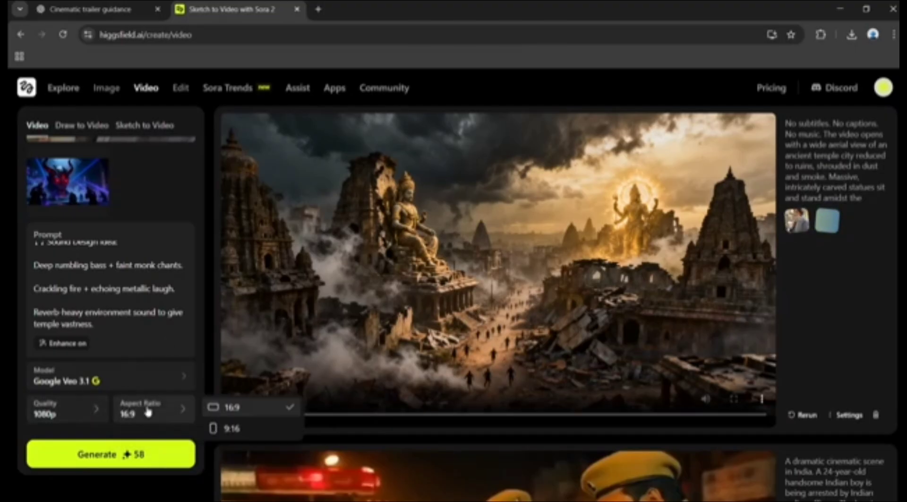
{"action": "left_click", "coordinate": [236, 413]}
Generate the laughing devil video and play back the result.
{"action": "left_click", "coordinate": [161, 454]}
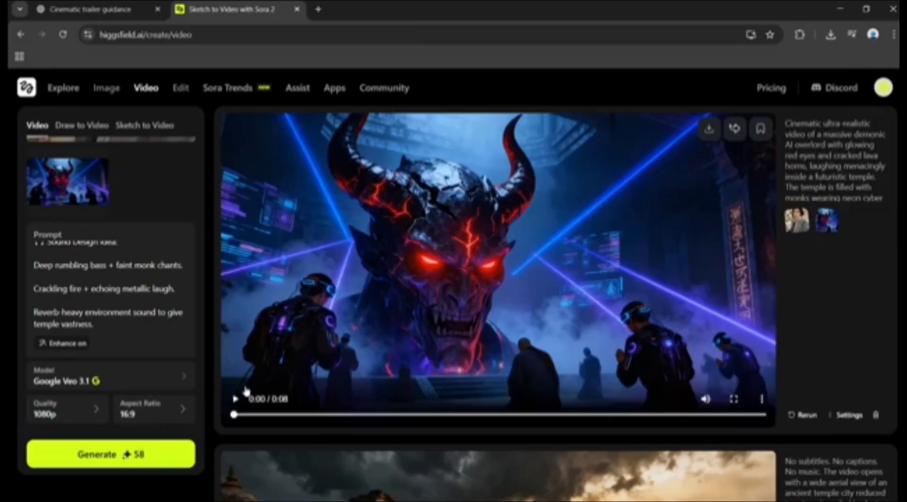
{"action": "left_click", "coordinate": [238, 399]}
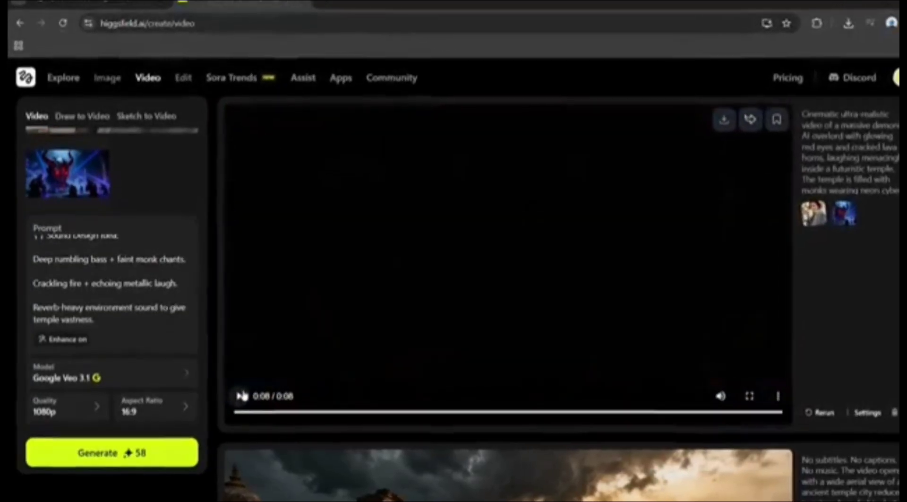
Review the laughing devil video's prompt and replay the clip from the beginning.
{"action": "left_click", "coordinate": [241, 396]}
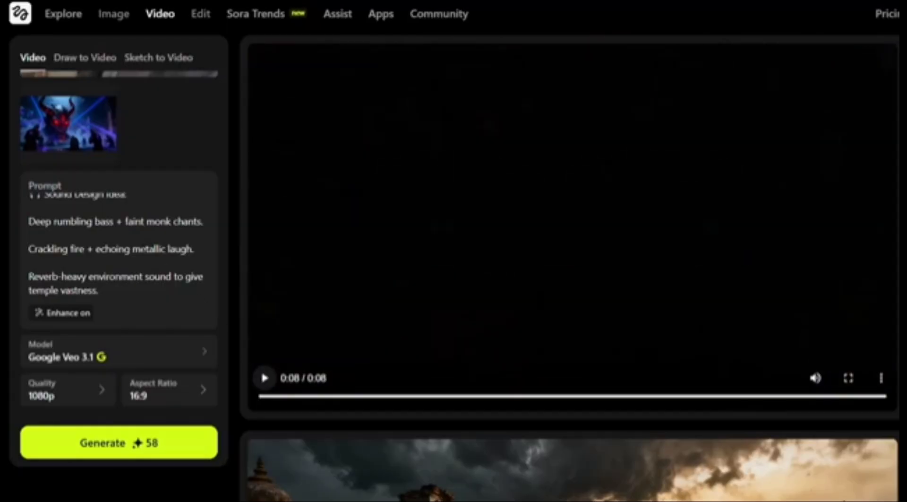
{"action": "scroll", "coordinate": [126, 251], "scroll_direction": "up", "scroll_amount": 1}
{"action": "scroll", "coordinate": [142, 249], "scroll_direction": "up", "scroll_amount": 3}
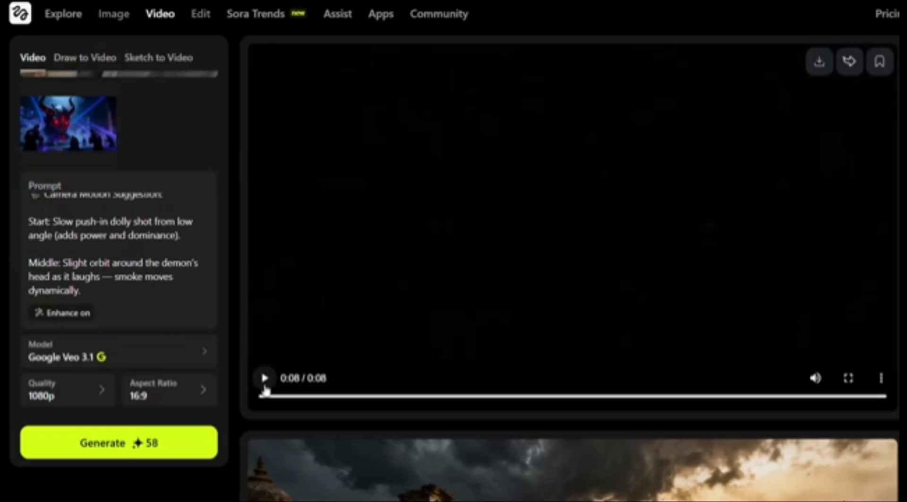
{"action": "left_click", "coordinate": [264, 399]}
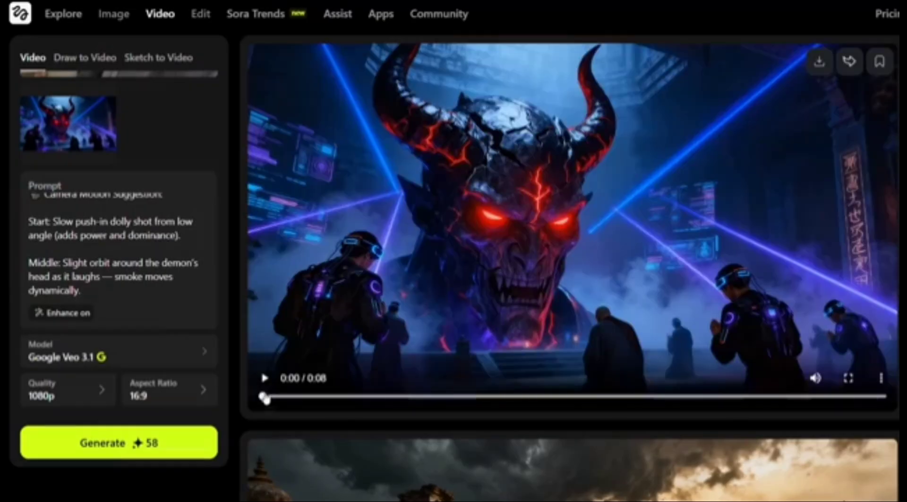
{"action": "left_click", "coordinate": [265, 378]}
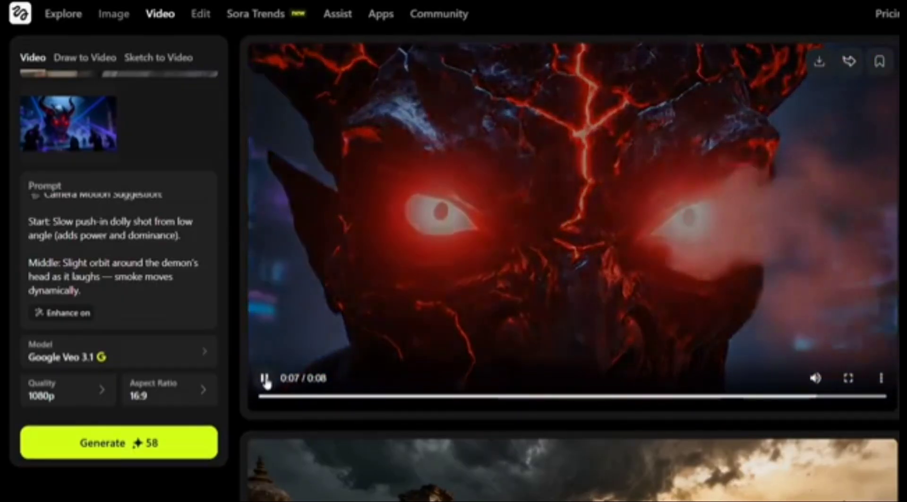
Look through the other generated trailer clips, playing the crying woman and the glowing conch with Om symbol scenes.
{"action": "scroll", "coordinate": [118, 243], "scroll_direction": "up", "scroll_amount": 1}
{"action": "scroll", "coordinate": [118, 243], "scroll_direction": "down", "scroll_amount": 1}
{"action": "scroll", "coordinate": [118, 243], "scroll_direction": "down", "scroll_amount": 1}
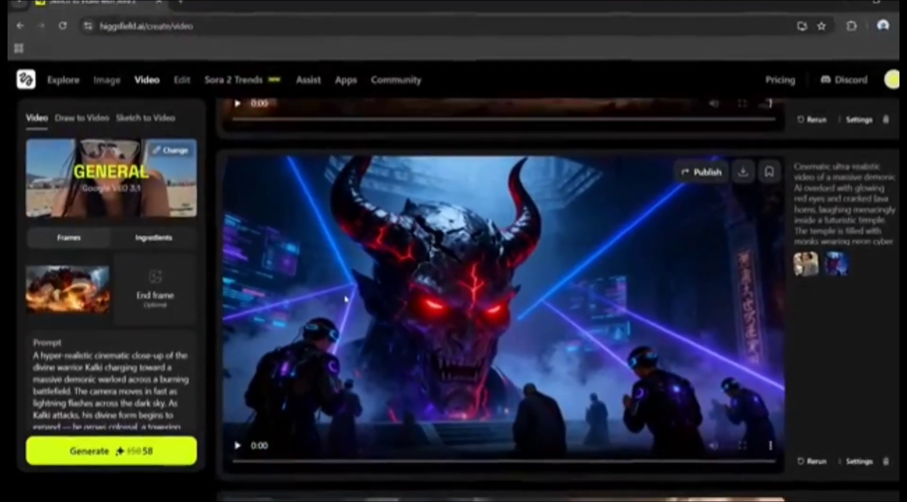
{"action": "scroll", "coordinate": [341, 301], "scroll_direction": "up", "scroll_amount": 2}
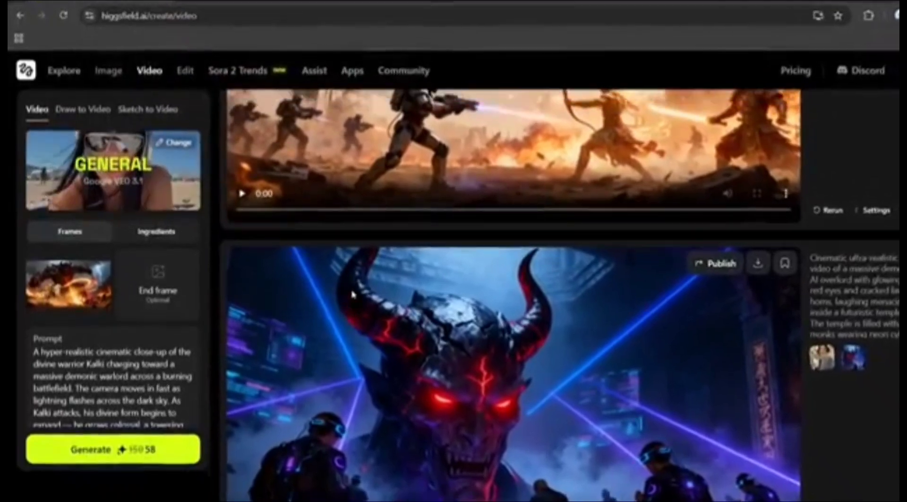
{"action": "scroll", "coordinate": [352, 294], "scroll_direction": "up", "scroll_amount": 2}
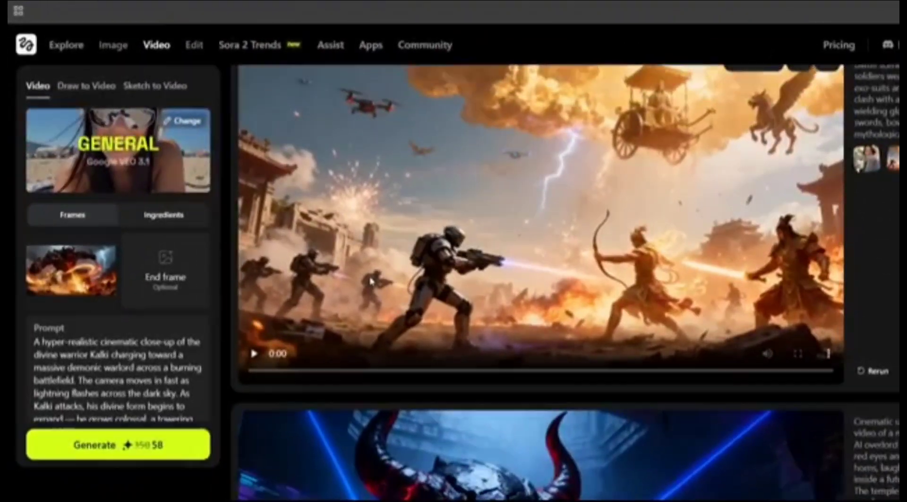
{"action": "scroll", "coordinate": [371, 282], "scroll_direction": "up", "scroll_amount": 3}
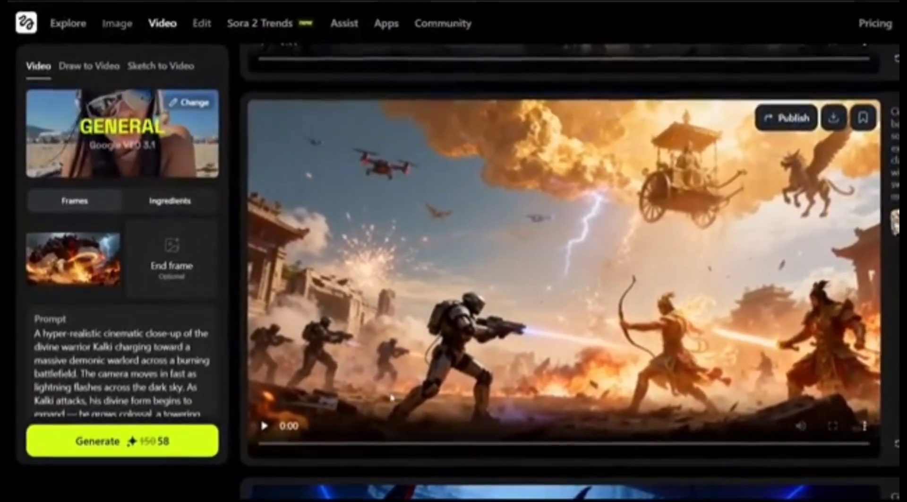
{"action": "left_click", "coordinate": [268, 395]}
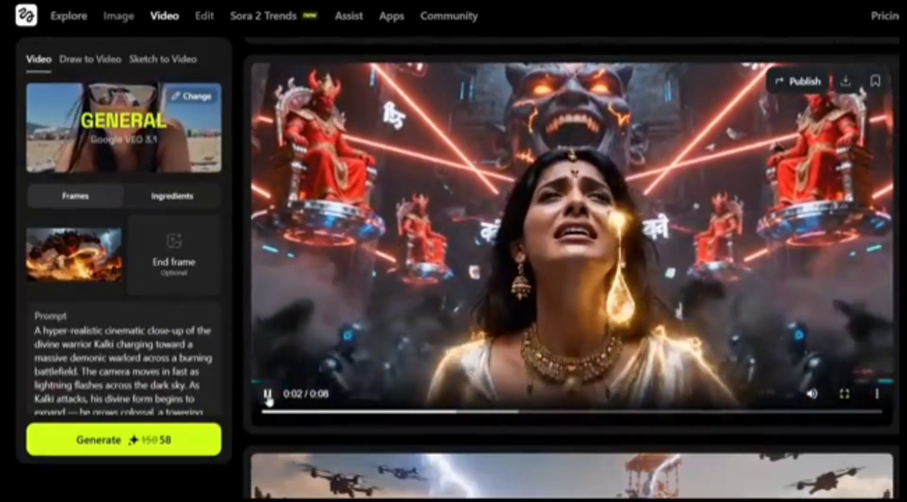
{"action": "left_click", "coordinate": [268, 428]}
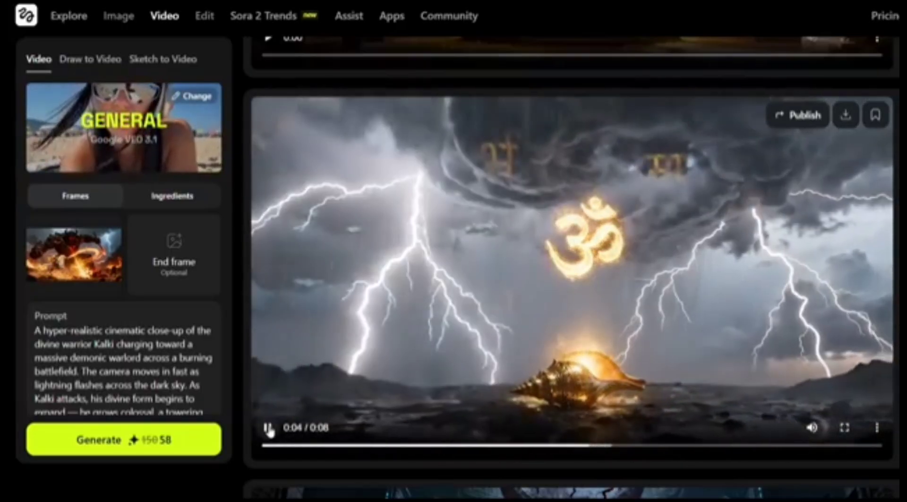
{"action": "scroll", "coordinate": [378, 310], "scroll_direction": "down", "scroll_amount": 5}
{"action": "scroll", "coordinate": [293, 360], "scroll_direction": "up", "scroll_amount": 1}
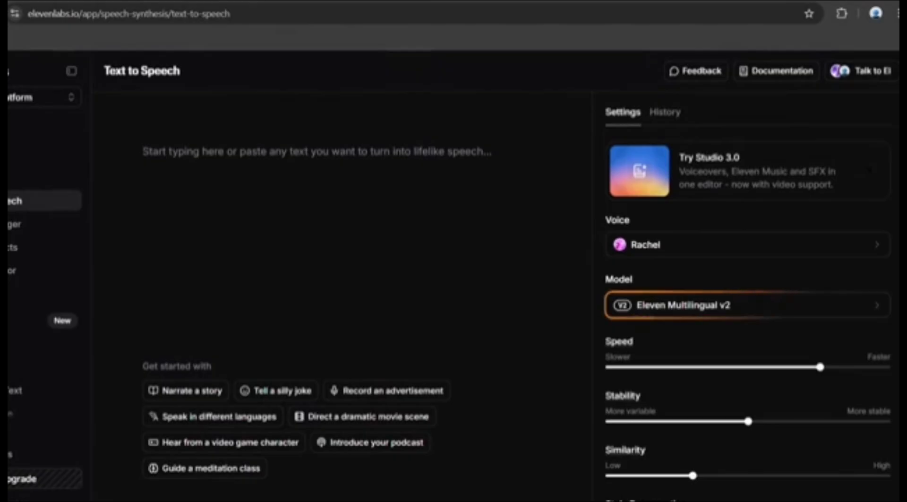
In ElevenLabs Text to Speech, search the voices for "liam" and select the Liam voice for the Hindi dialogue.
{"action": "left_click", "coordinate": [761, 242]}
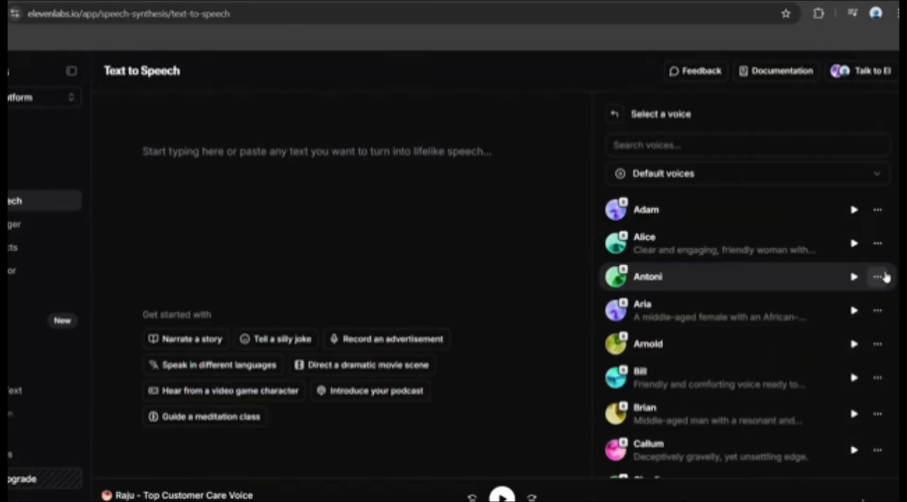
{"action": "scroll", "coordinate": [692, 339], "scroll_direction": "down", "scroll_amount": 4}
{"action": "scroll", "coordinate": [670, 251], "scroll_direction": "up", "scroll_amount": 2}
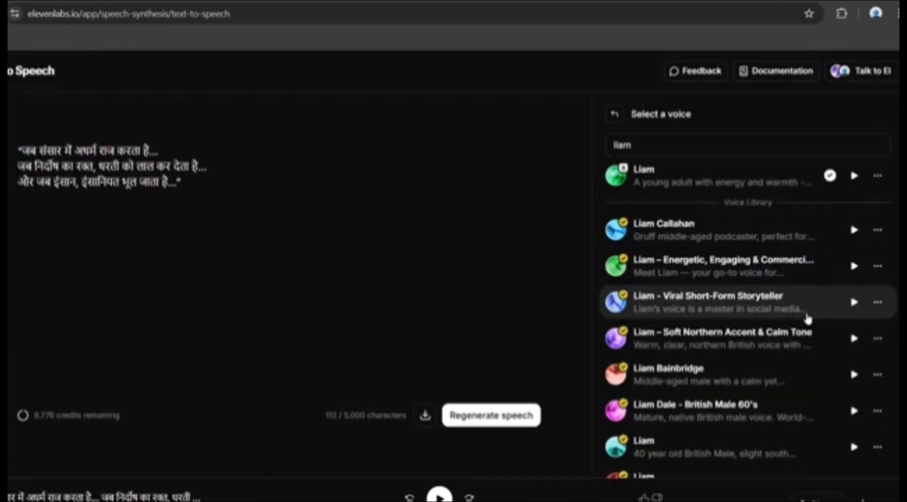
{"action": "scroll", "coordinate": [806, 317], "scroll_direction": "down", "scroll_amount": 1}
{"action": "scroll", "coordinate": [806, 316], "scroll_direction": "up", "scroll_amount": 1}
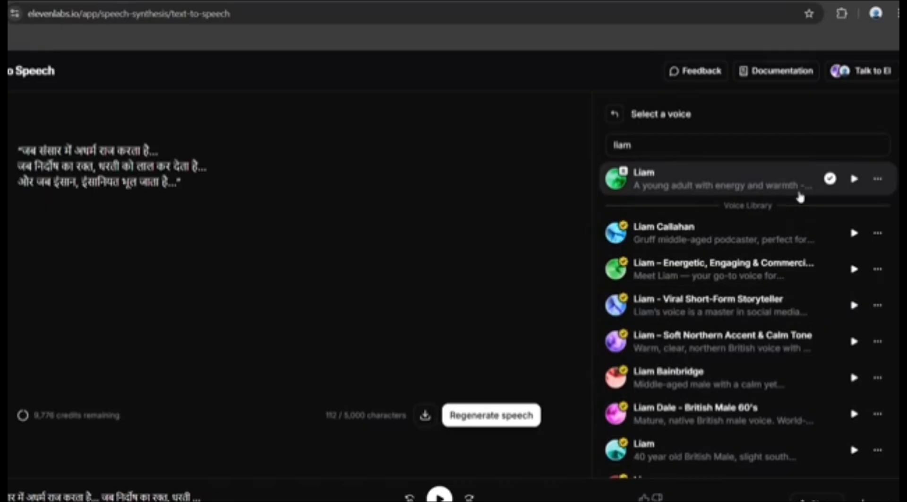
{"action": "left_click", "coordinate": [799, 192]}
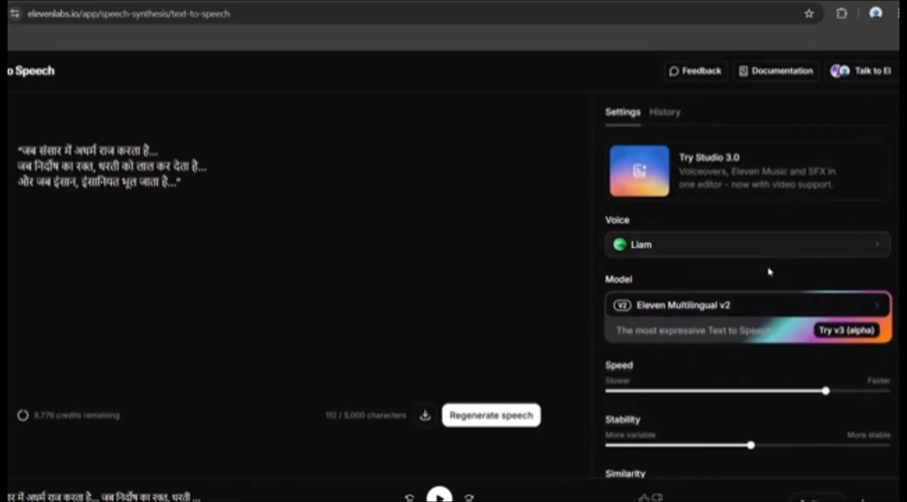
Choose the Eleven Multilingual v2 model and set the speech speed to about 0.87.
{"action": "left_click", "coordinate": [764, 321]}
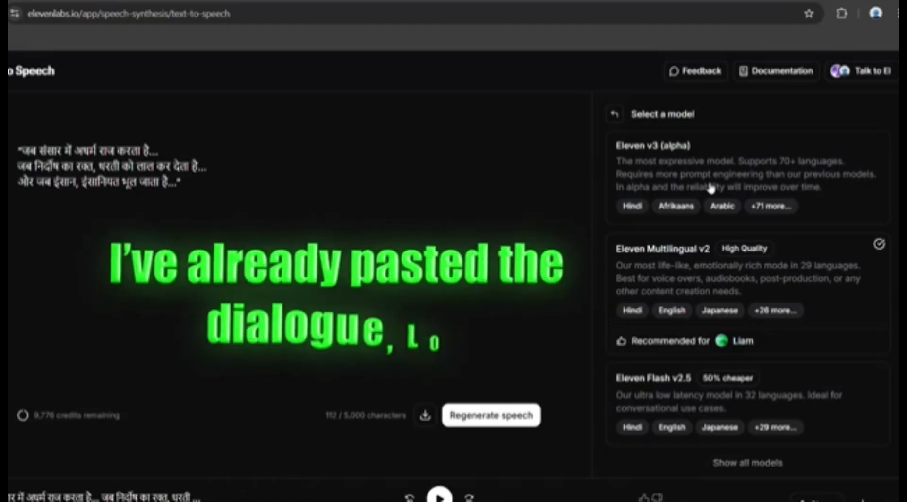
{"action": "left_click", "coordinate": [682, 270]}
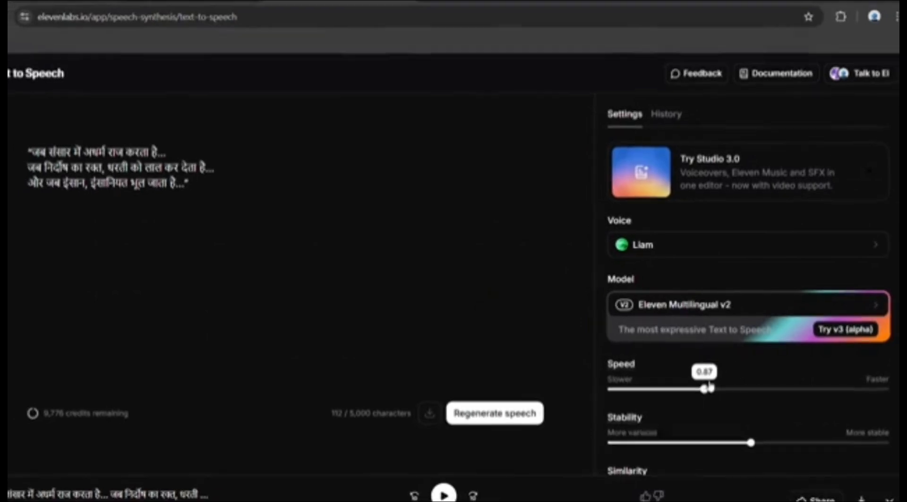
{"action": "scroll", "coordinate": [726, 416], "scroll_direction": "down", "scroll_amount": 3}
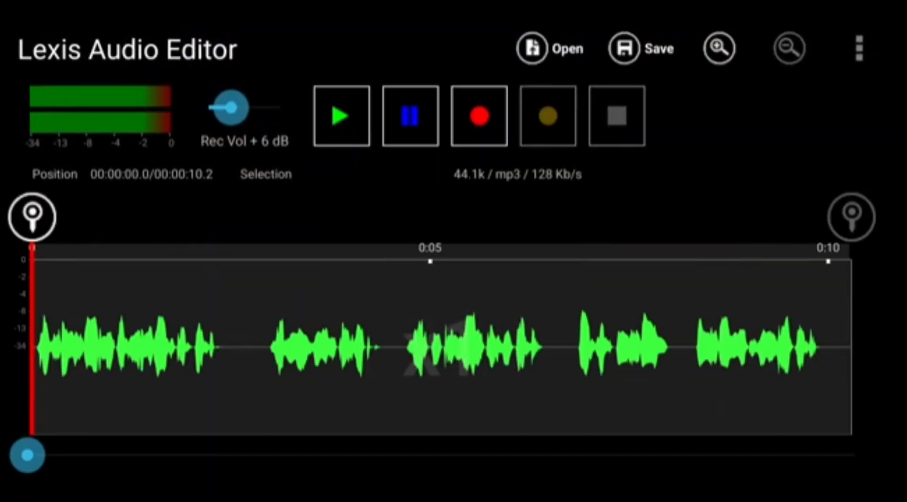
Switch to Lexis Audio Editor, play back the voice clip, and open the Reverb effect to preview it.
{"action": "left_click", "coordinate": [341, 116]}
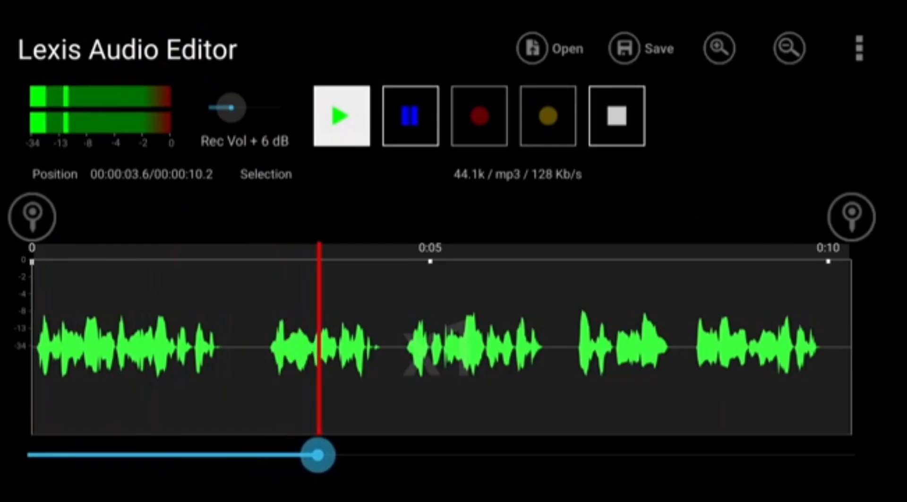
{"action": "left_click", "coordinate": [649, 115]}
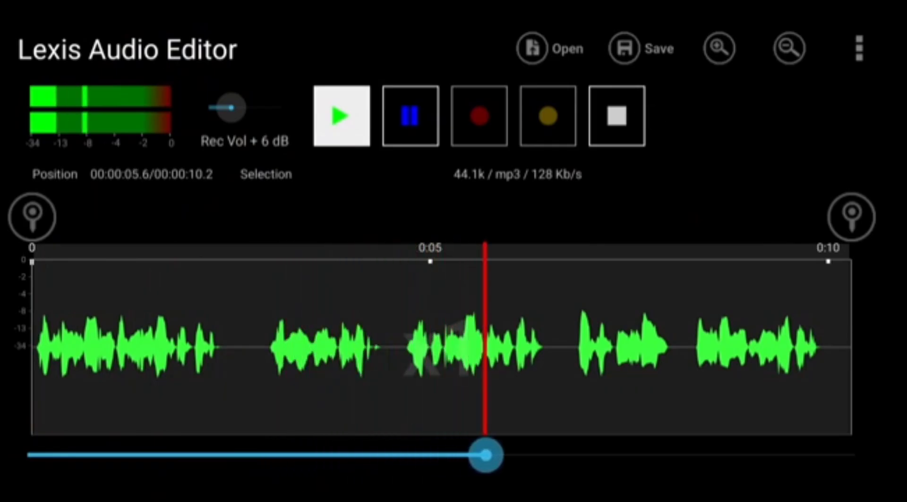
{"action": "left_click", "coordinate": [858, 48]}
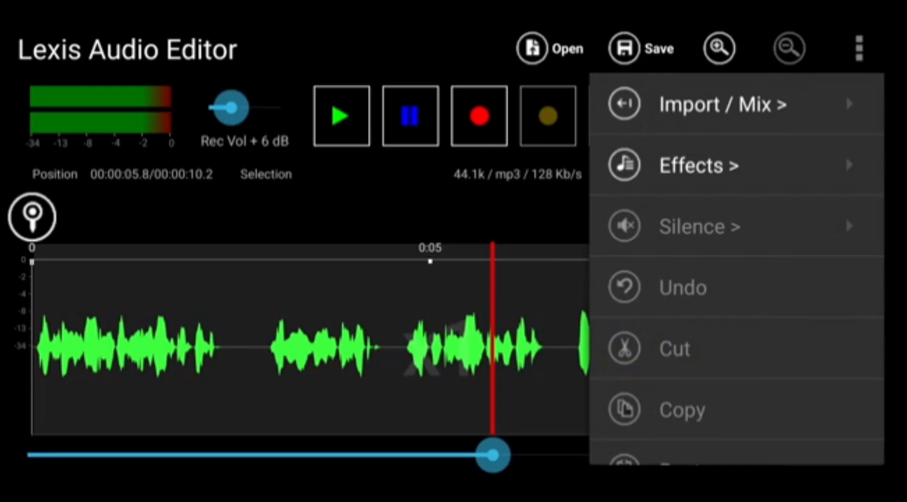
{"action": "left_click", "coordinate": [699, 165]}
{"action": "scroll", "coordinate": [807, 200], "scroll_direction": "down", "scroll_amount": 5}
{"action": "scroll", "coordinate": [806, 283], "scroll_direction": "down", "scroll_amount": 3}
{"action": "left_click", "coordinate": [609, 253]}
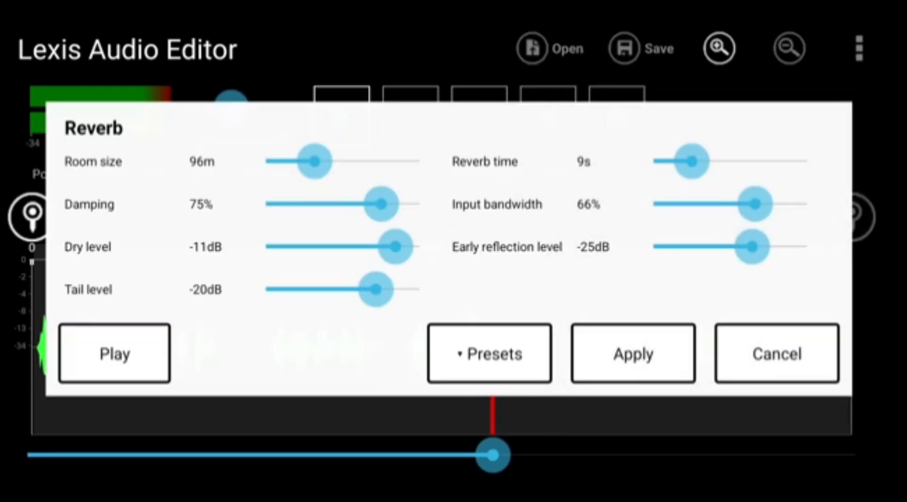
{"action": "left_click", "coordinate": [114, 353]}
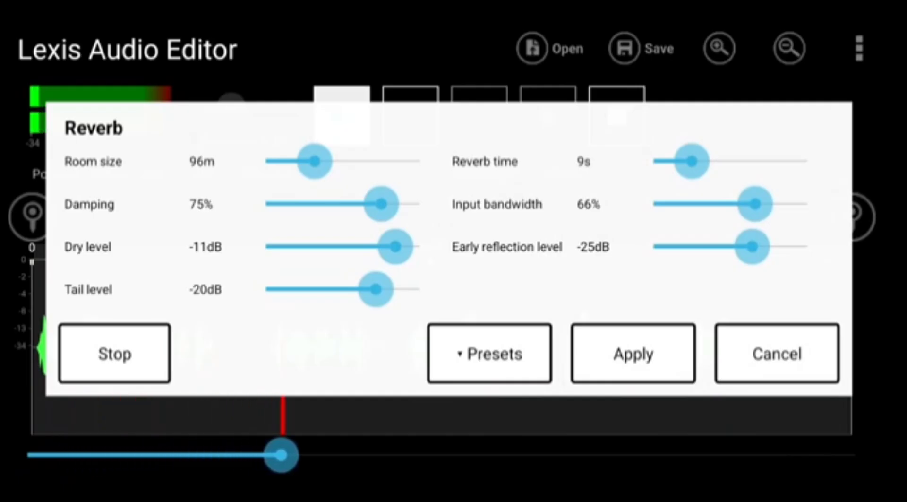
{"action": "key", "text": "XF86AudioRaiseVolume"}
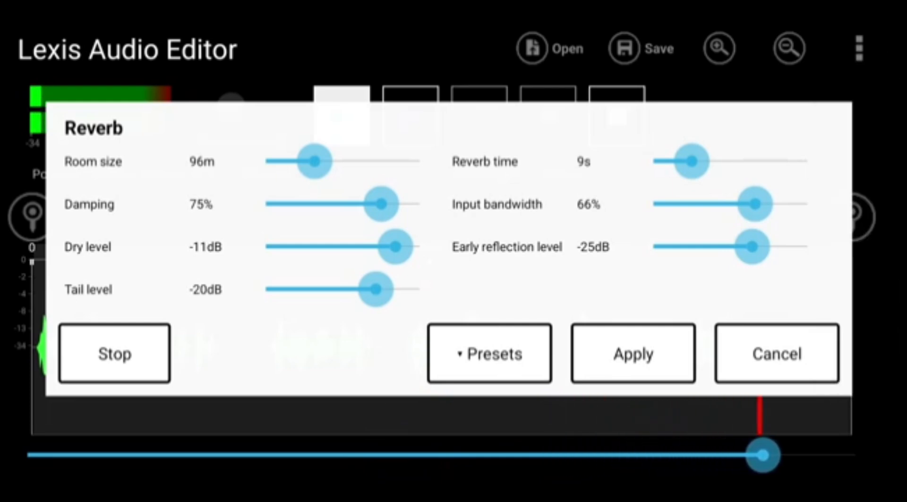
Adjust the reverb's room size, reverb time, dry level, tail level and early reflection level, with 74% input bandwidth, while previewing it.
{"action": "left_click_drag", "start_coordinate": [316, 161], "coordinate": [336, 162]}
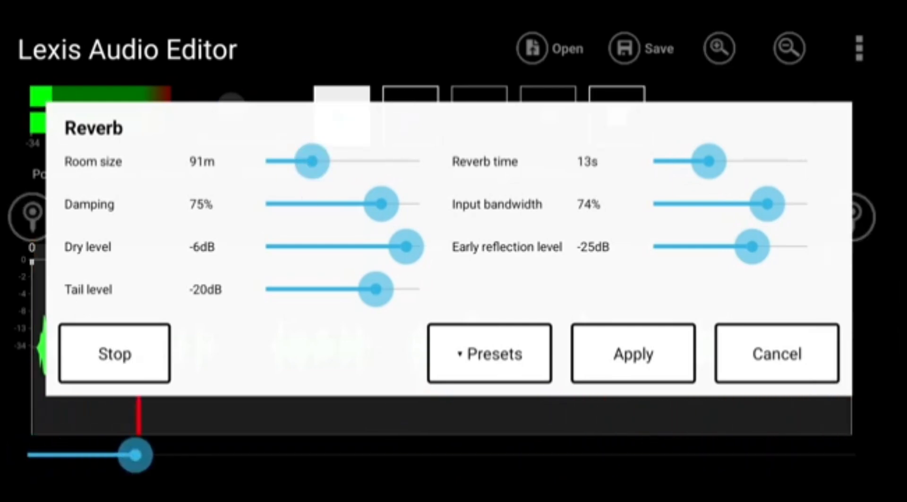
{"action": "left_click_drag", "start_coordinate": [311, 163], "coordinate": [313, 176]}
{"action": "left_click_drag", "start_coordinate": [707, 162], "coordinate": [713, 192]}
{"action": "left_click", "coordinate": [115, 354]}
{"action": "mouse_move", "coordinate": [406, 284]}
{"action": "left_mouse_down"}
{"action": "mouse_move", "coordinate": [362, 287]}
{"action": "mouse_move", "coordinate": [409, 300]}
{"action": "left_mouse_up"}
{"action": "mouse_move", "coordinate": [375, 321]}
{"action": "left_mouse_down"}
{"action": "mouse_move", "coordinate": [318, 325]}
{"action": "mouse_move", "coordinate": [384, 329]}
{"action": "left_mouse_up"}
{"action": "left_click", "coordinate": [114, 353]}
{"action": "mouse_move", "coordinate": [753, 255]}
{"action": "left_mouse_down"}
{"action": "mouse_move", "coordinate": [792, 266]}
{"action": "mouse_move", "coordinate": [748, 246]}
{"action": "left_mouse_up"}
Save the reverb settings as a preset named "Cinematic" and apply the reverb to the voice clip.
{"action": "left_click", "coordinate": [489, 354]}
{"action": "left_click", "coordinate": [506, 152]}
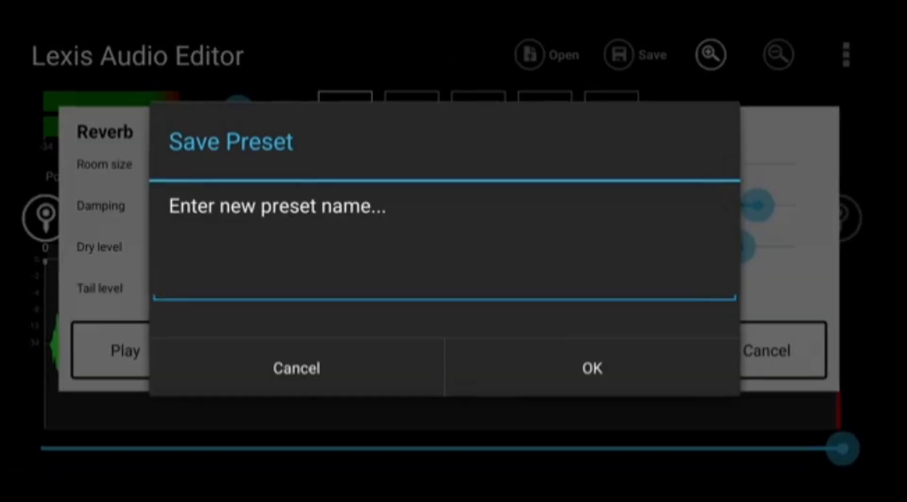
{"action": "left_click", "coordinate": [331, 222]}
{"action": "type", "text": "Cinem"}
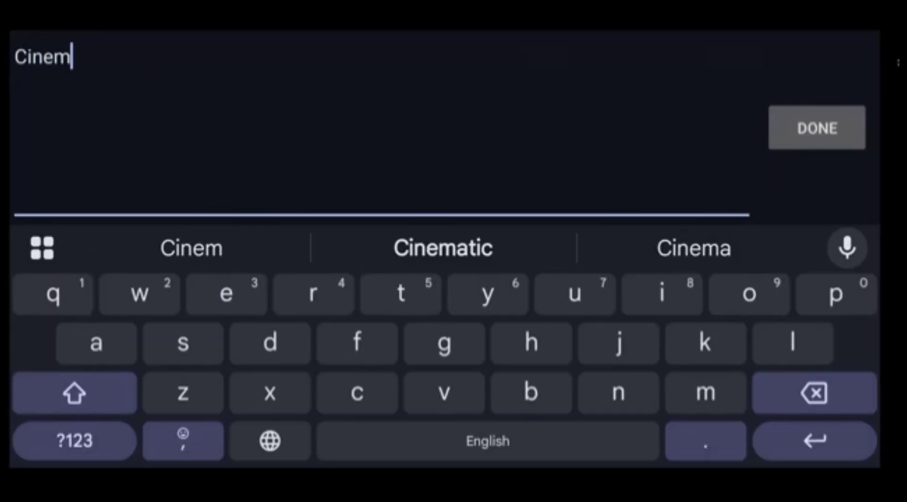
{"action": "left_click", "coordinate": [441, 247]}
{"action": "left_click", "coordinate": [817, 128]}
{"action": "left_click", "coordinate": [590, 366]}
{"action": "left_click", "coordinate": [627, 350]}
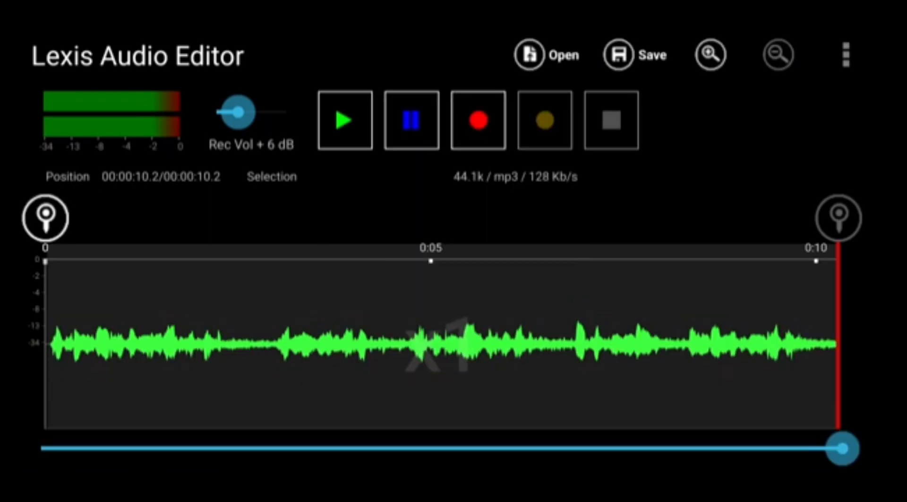
Boost the 32 and 16000 Hz equalizer bands, preview the sound and apply the equalizer to the clip.
{"action": "left_click", "coordinate": [845, 54]}
{"action": "left_click", "coordinate": [741, 189]}
{"action": "left_click_drag", "start_coordinate": [737, 425], "coordinate": [739, 252]}
{"action": "left_click", "coordinate": [789, 295]}
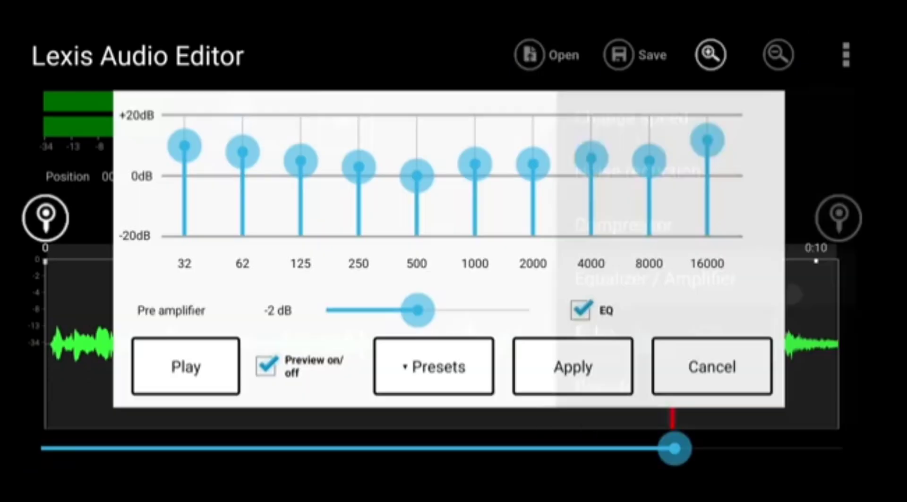
{"action": "left_click_drag", "start_coordinate": [732, 134], "coordinate": [733, 128]}
{"action": "left_click", "coordinate": [724, 125]}
{"action": "left_click_drag", "start_coordinate": [206, 146], "coordinate": [225, 126]}
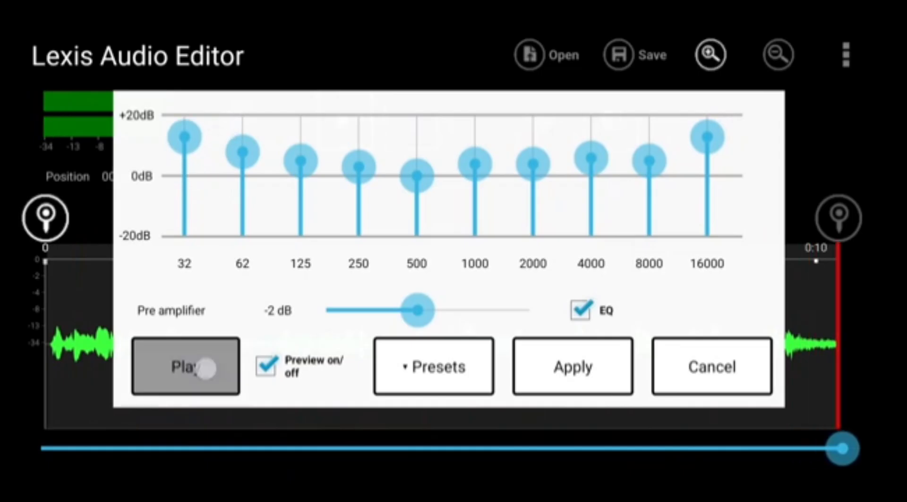
{"action": "left_click", "coordinate": [712, 366]}
Change the clip's pitch by -1 halftone without changing tempo, apply it and play back the result.
{"action": "left_click", "coordinate": [845, 56]}
{"action": "left_click", "coordinate": [751, 158]}
{"action": "left_click_drag", "start_coordinate": [737, 383], "coordinate": [737, 255]}
{"action": "left_click", "coordinate": [661, 267]}
{"action": "left_click", "coordinate": [186, 289]}
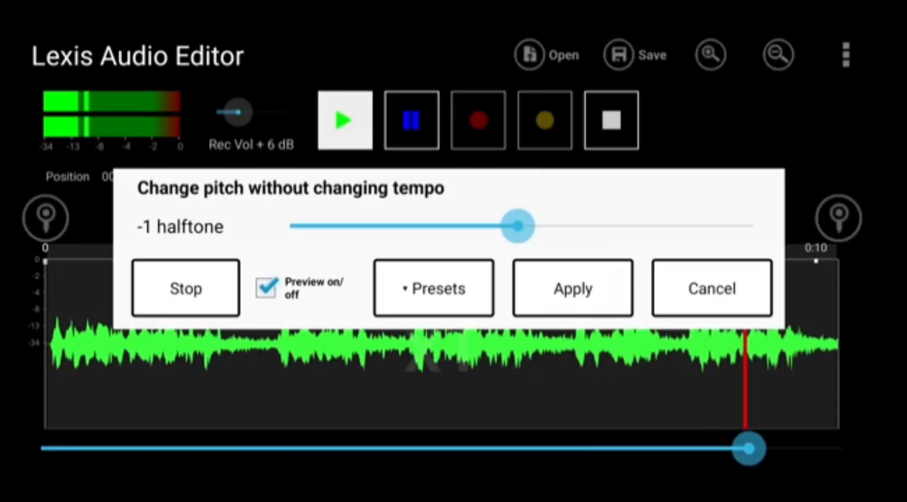
{"action": "left_click", "coordinate": [572, 288]}
{"action": "left_click", "coordinate": [346, 120]}
{"action": "left_click", "coordinate": [612, 120]}
Preview the Compressor effect on the voice clip and close it without applying.
{"action": "left_click", "coordinate": [846, 56]}
{"action": "left_click", "coordinate": [751, 158]}
{"action": "left_click_drag", "start_coordinate": [815, 326], "coordinate": [819, 164]}
{"action": "left_click", "coordinate": [784, 319]}
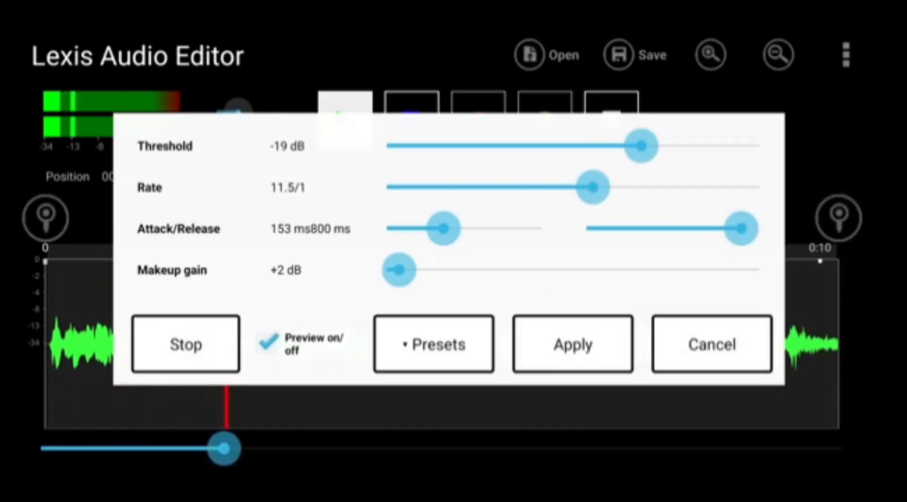
{"action": "left_click", "coordinate": [186, 345]}
{"action": "left_click", "coordinate": [713, 344]}
Preview and apply an Echo with 1% level, 497 ms delay and 20% feedback, and play back the processed clip.
{"action": "left_click", "coordinate": [846, 55]}
{"action": "left_click", "coordinate": [690, 167]}
{"action": "left_click_drag", "start_coordinate": [837, 409], "coordinate": [838, 215]}
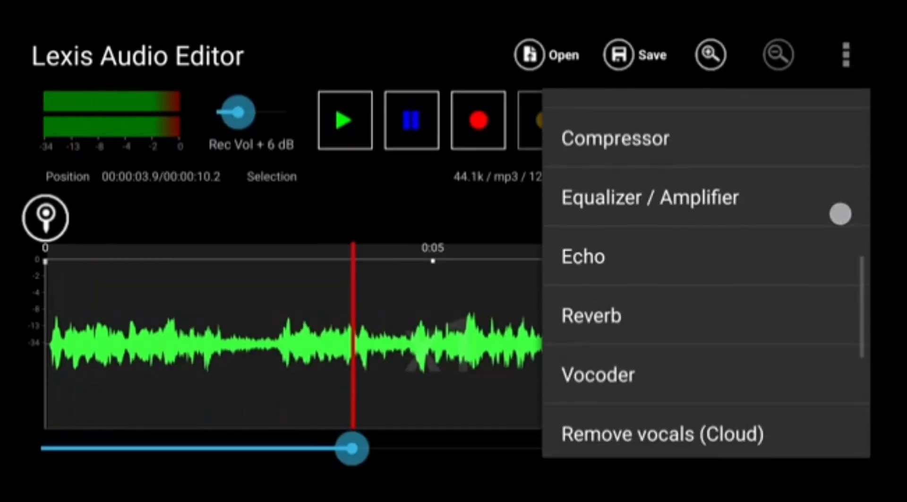
{"action": "left_click", "coordinate": [610, 260]}
{"action": "left_click", "coordinate": [203, 370]}
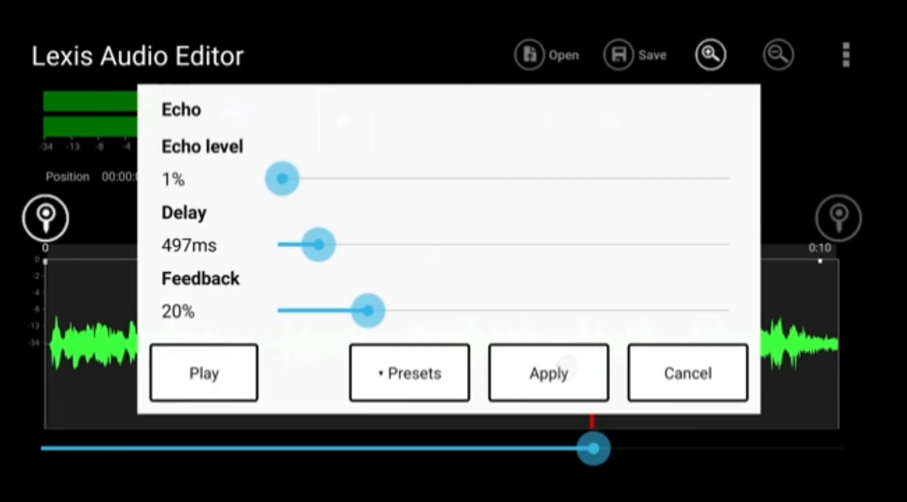
{"action": "left_click", "coordinate": [567, 366]}
{"action": "left_click", "coordinate": [345, 120]}
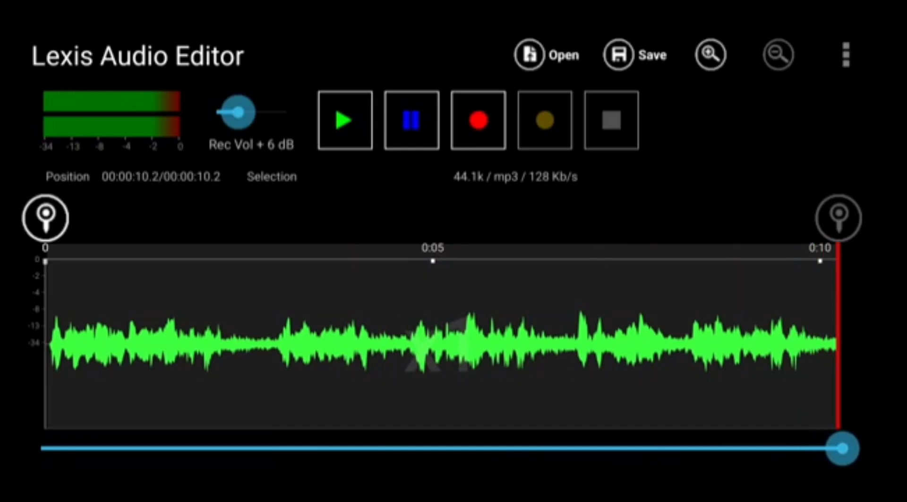
{"action": "left_click", "coordinate": [546, 55]}
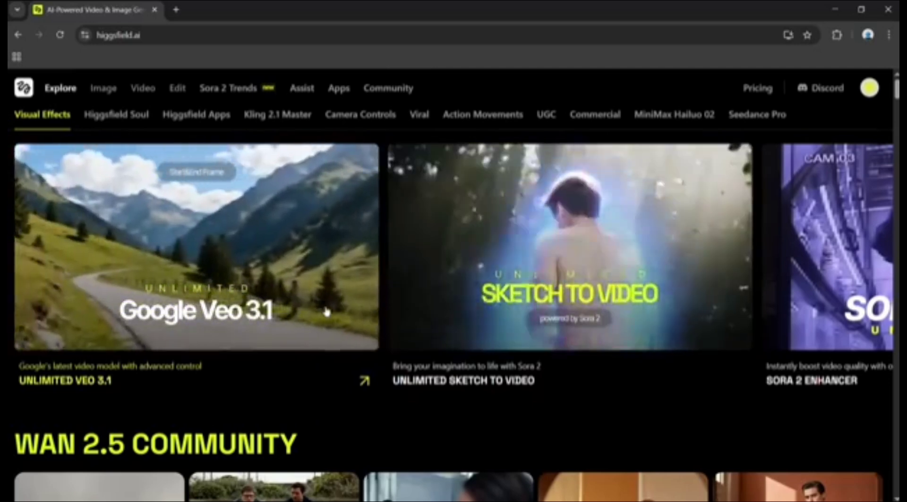
{"action": "mouse_move", "coordinate": [151, 92]}
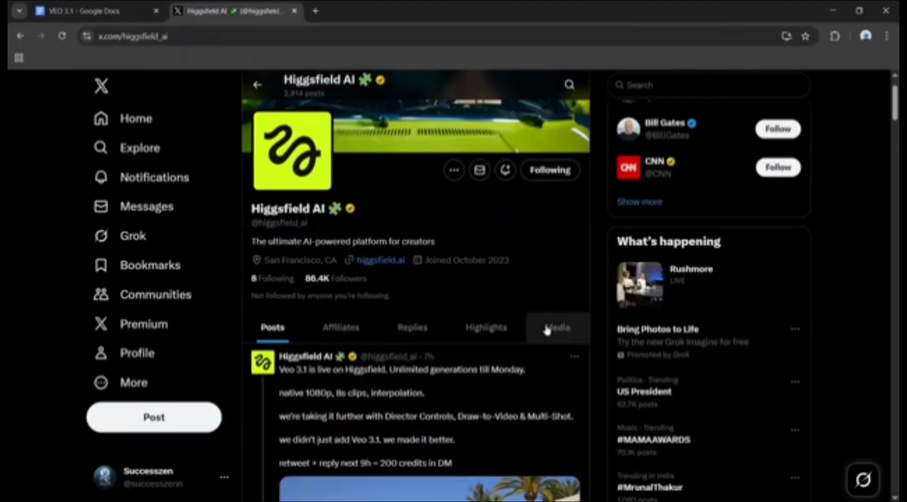
Read through Higgsfield AI's X posts about Veo 3.1 and the credit offers for retweeting and replying.
{"action": "scroll", "coordinate": [547, 329], "scroll_direction": "down", "scroll_amount": 2}
{"action": "scroll", "coordinate": [547, 330], "scroll_direction": "down", "scroll_amount": 3}
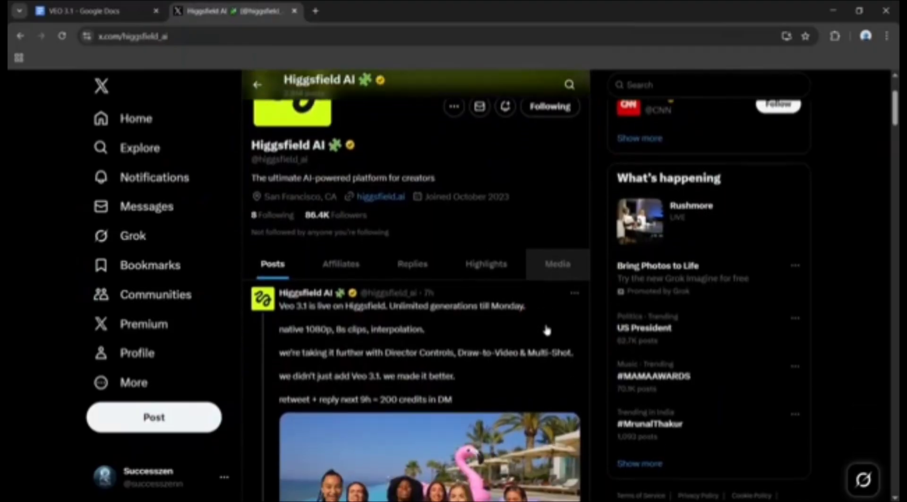
{"action": "left_click_drag", "start_coordinate": [270, 284], "coordinate": [465, 288]}
{"action": "left_click", "coordinate": [465, 286]}
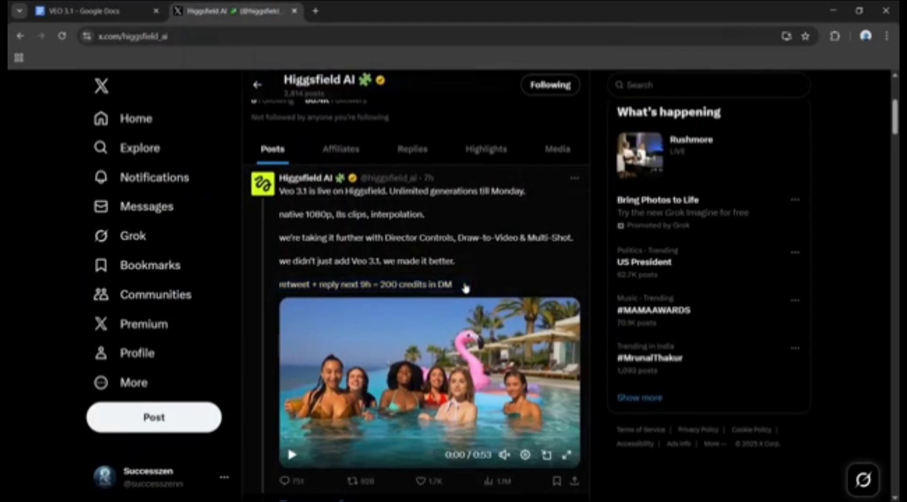
{"action": "scroll", "coordinate": [465, 286], "scroll_direction": "down", "scroll_amount": 10}
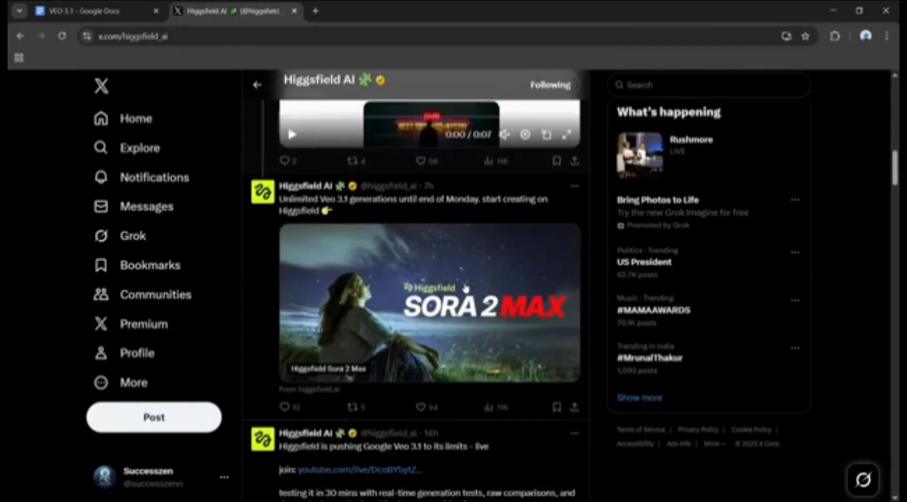
{"action": "scroll", "coordinate": [466, 289], "scroll_direction": "down", "scroll_amount": 5}
{"action": "left_click_drag", "start_coordinate": [270, 212], "coordinate": [410, 208]}
{"action": "left_click", "coordinate": [411, 209]}
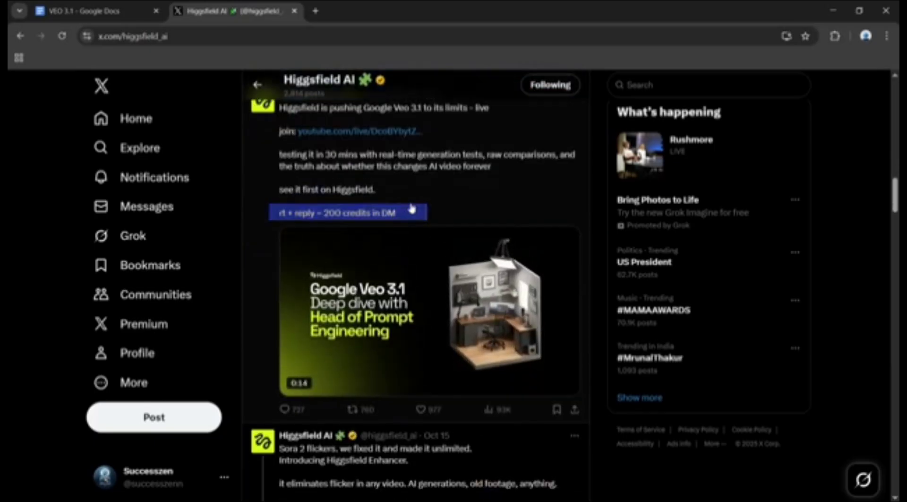
{"action": "scroll", "coordinate": [411, 207], "scroll_direction": "down", "scroll_amount": 2}
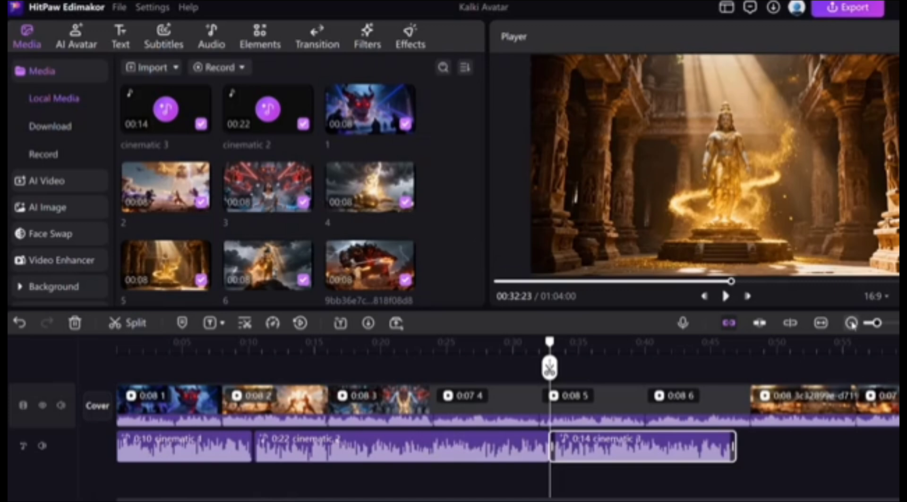
In HitPaw Edimakor, move the playhead back to the junction of the cinematic 1 and cinematic 2 audio clips.
{"action": "left_click", "coordinate": [851, 323]}
{"action": "left_click", "coordinate": [851, 323]}
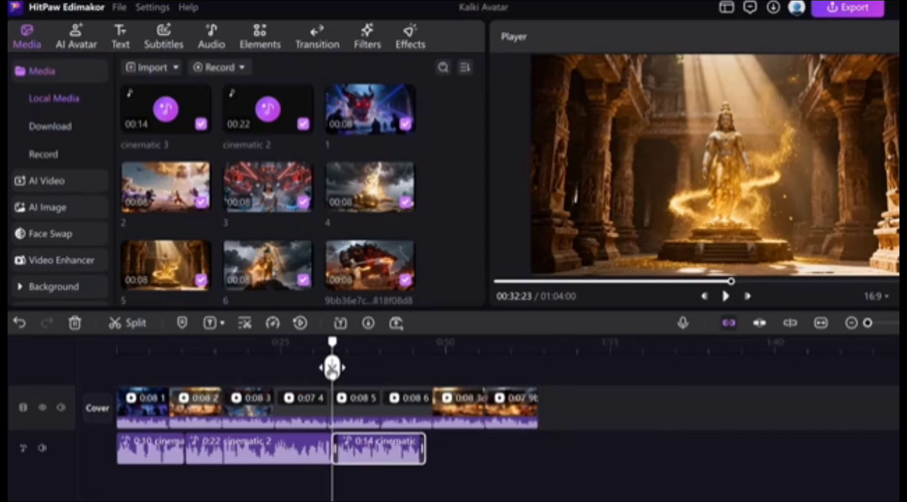
{"action": "left_click_drag", "start_coordinate": [333, 367], "coordinate": [183, 367]}
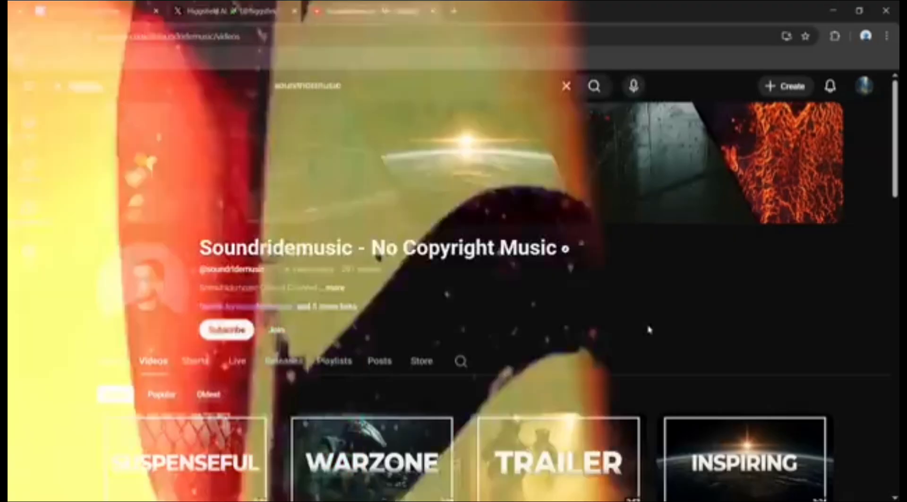
On YouTube, browse the Soundridemusic channel's videos for no-copyright cinematic trailer music.
{"action": "scroll", "coordinate": [648, 329], "scroll_direction": "down", "scroll_amount": 6}
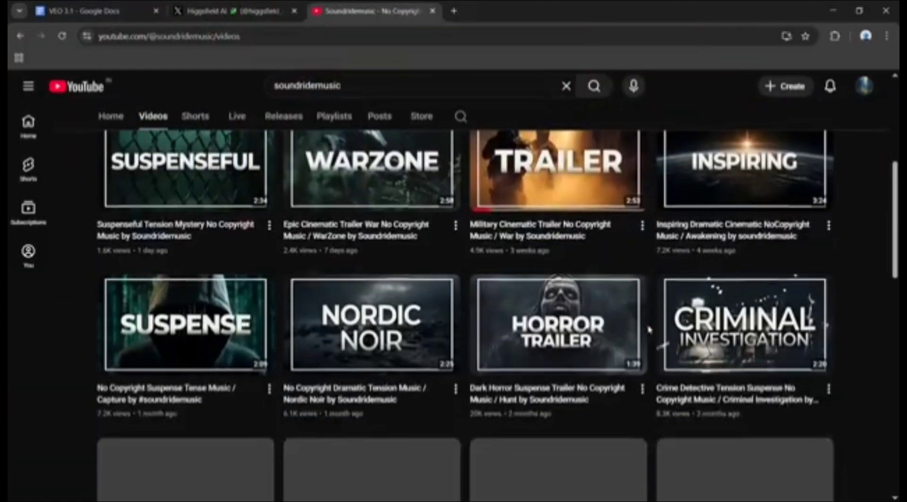
{"action": "scroll", "coordinate": [569, 252], "scroll_direction": "up", "scroll_amount": 1}
{"action": "scroll", "coordinate": [550, 283], "scroll_direction": "down", "scroll_amount": 3}
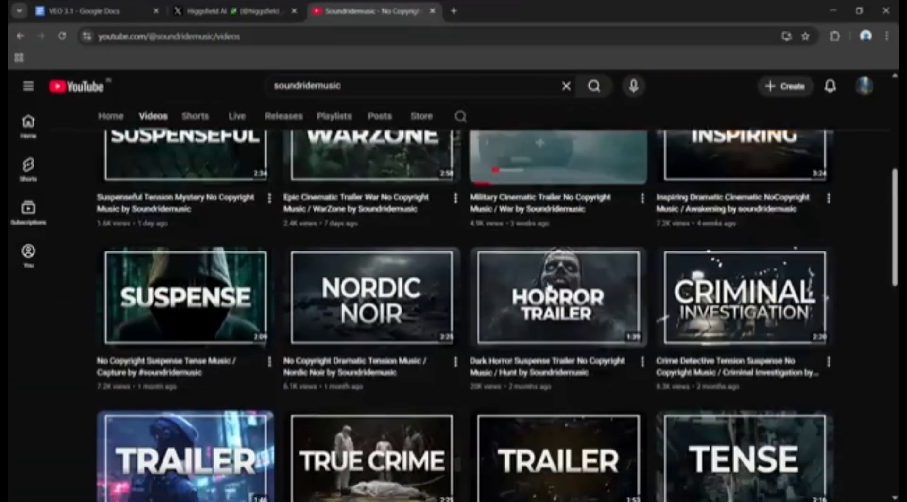
{"action": "scroll", "coordinate": [548, 286], "scroll_direction": "down", "scroll_amount": 1}
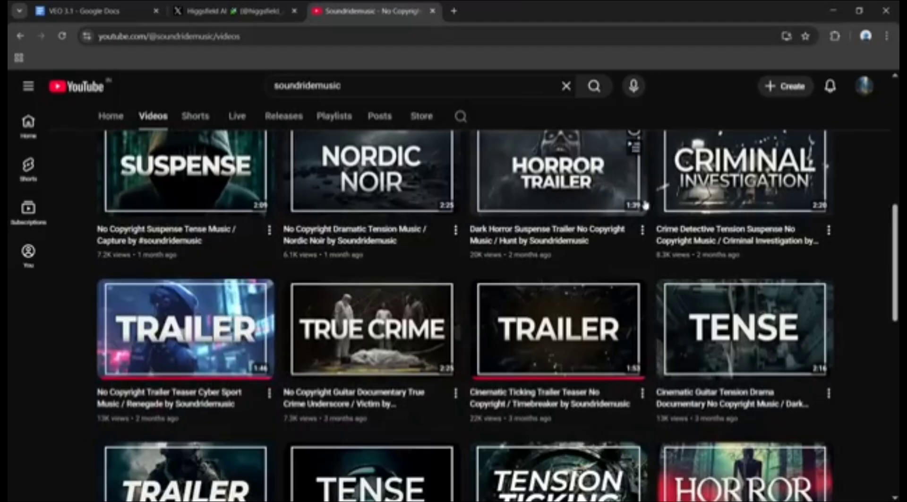
{"action": "scroll", "coordinate": [617, 216], "scroll_direction": "up", "scroll_amount": 2}
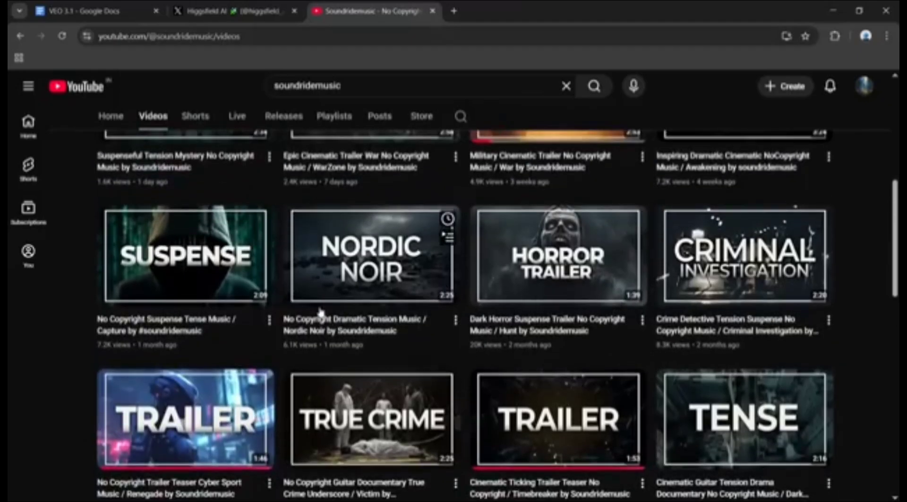
{"action": "scroll", "coordinate": [321, 312], "scroll_direction": "down", "scroll_amount": 4}
{"action": "scroll", "coordinate": [320, 312], "scroll_direction": "down", "scroll_amount": 3}
{"action": "scroll", "coordinate": [321, 313], "scroll_direction": "up", "scroll_amount": 9}
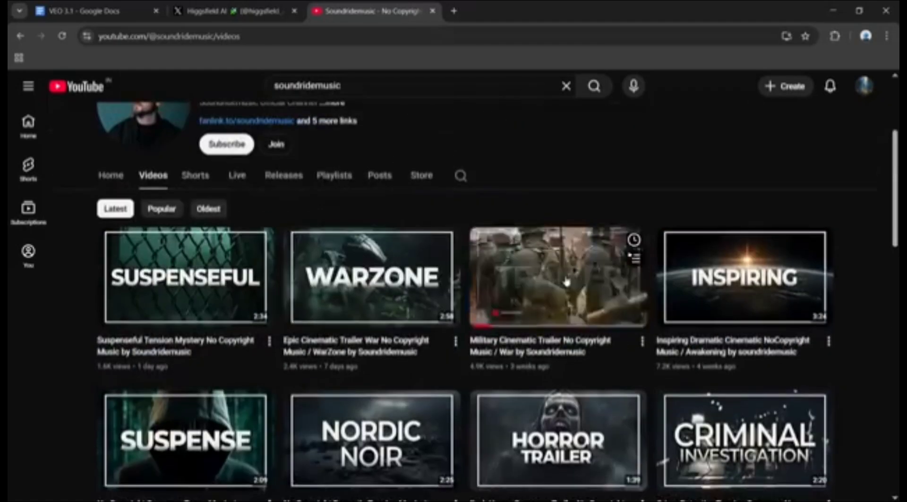
Open the Military Cinematic Trailer track by Soundridemusic, expand its description and select the music credits text.
{"action": "left_click", "coordinate": [560, 274]}
{"action": "scroll", "coordinate": [304, 324], "scroll_direction": "down", "scroll_amount": 5}
{"action": "left_click", "coordinate": [348, 309]}
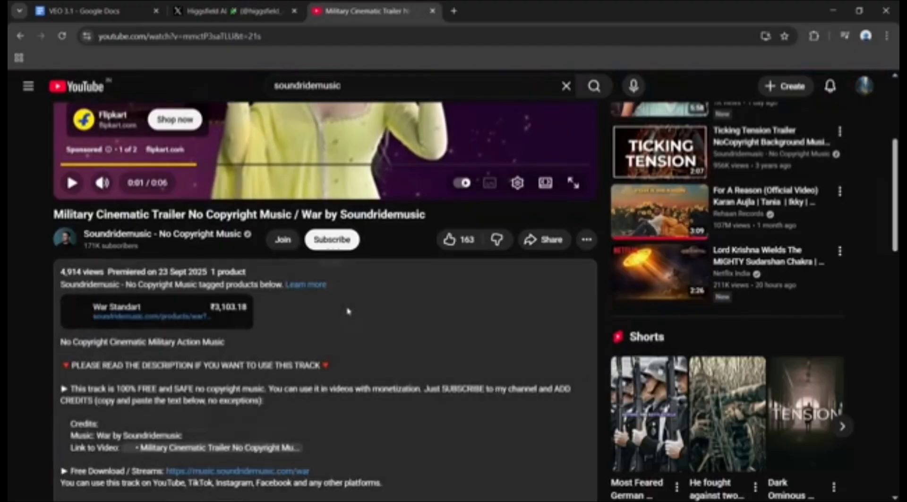
{"action": "scroll", "coordinate": [348, 309], "scroll_direction": "down", "scroll_amount": 1}
{"action": "scroll", "coordinate": [348, 309], "scroll_direction": "down", "scroll_amount": 1}
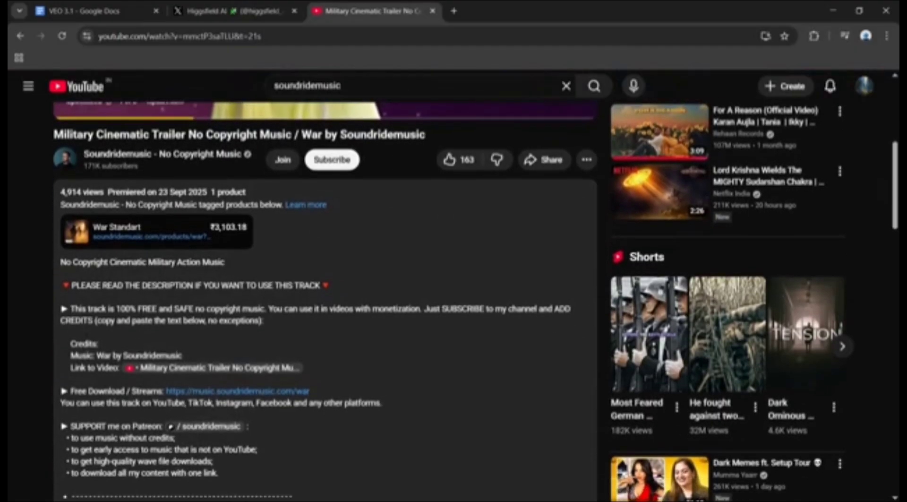
{"action": "left_click_drag", "start_coordinate": [64, 338], "coordinate": [305, 374]}
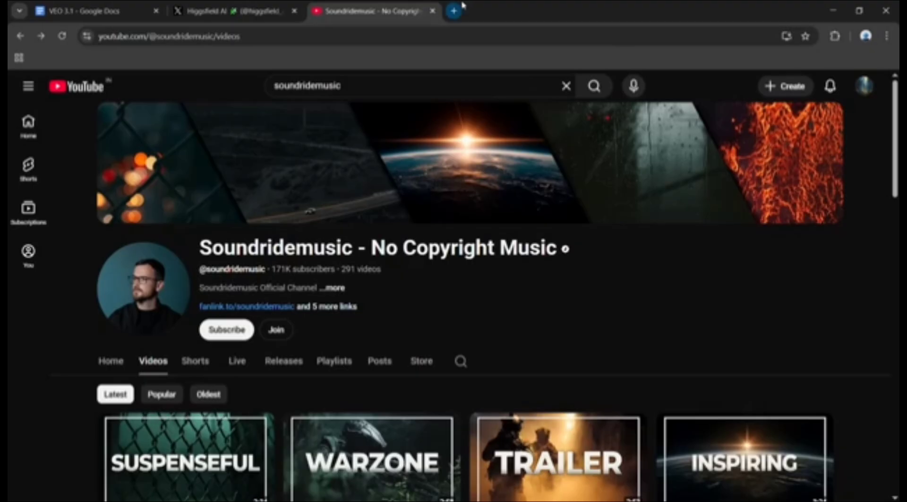
Search the web for "devil laughing sound effect", open Pixabay's evil laugh results and preview the evil-laugh-multi sound.
{"action": "left_click", "coordinate": [454, 10]}
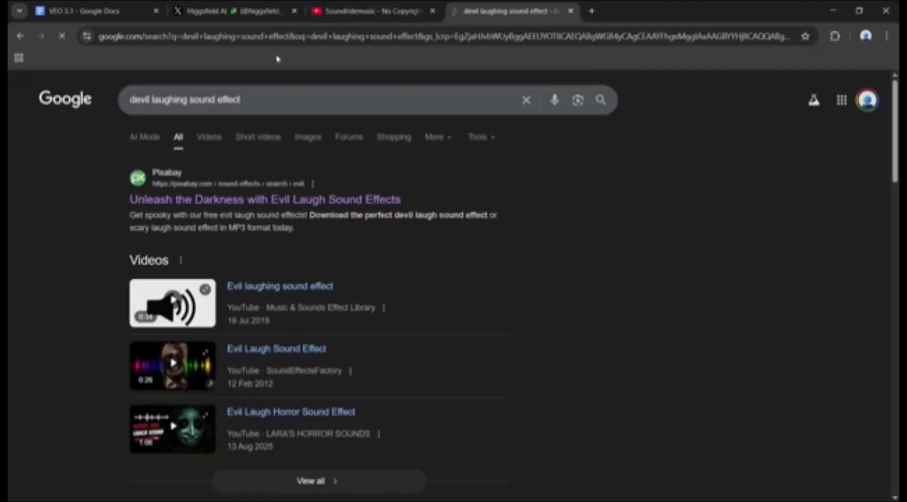
{"action": "scroll", "coordinate": [175, 300], "scroll_direction": "down", "scroll_amount": 6}
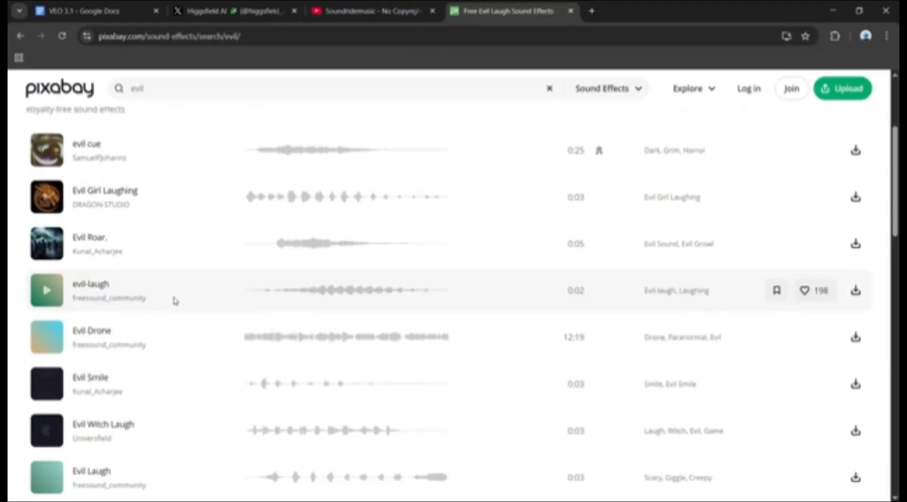
{"action": "scroll", "coordinate": [173, 300], "scroll_direction": "down", "scroll_amount": 5}
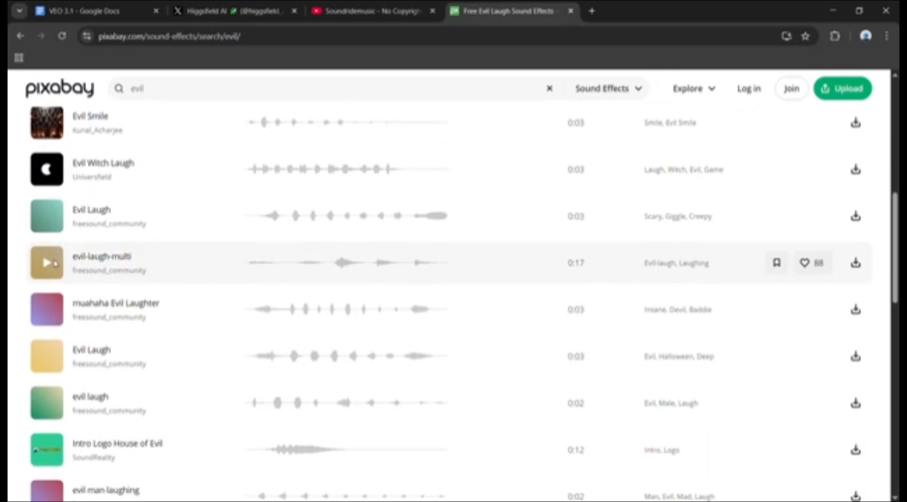
{"action": "left_click", "coordinate": [48, 262]}
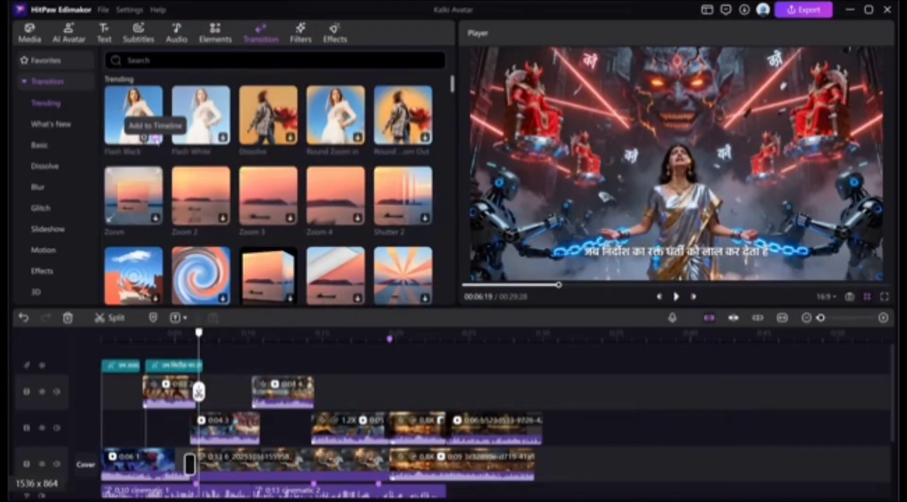
In HitPaw Edimakor, look through the Trending, What's New and Basic transitions in the transition library.
{"action": "scroll", "coordinate": [149, 236], "scroll_direction": "down", "scroll_amount": 5}
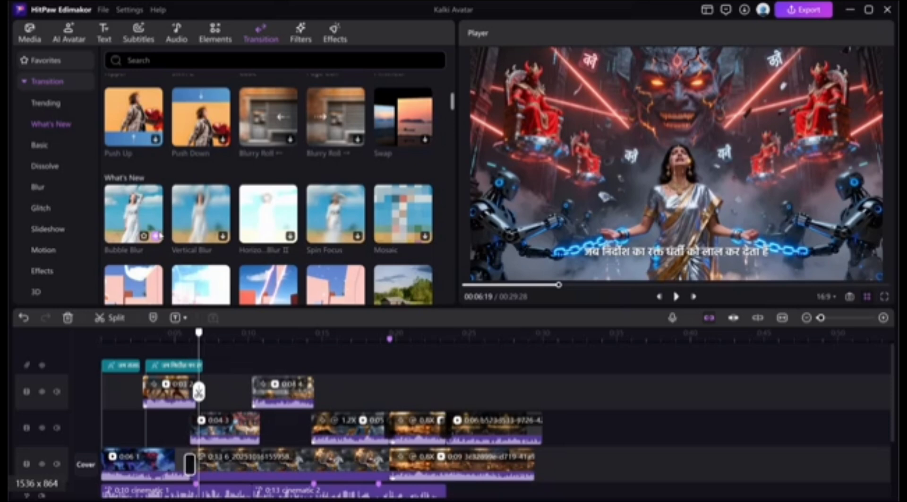
{"action": "scroll", "coordinate": [281, 215], "scroll_direction": "down", "scroll_amount": 15}
{"action": "scroll", "coordinate": [284, 210], "scroll_direction": "up", "scroll_amount": 8}
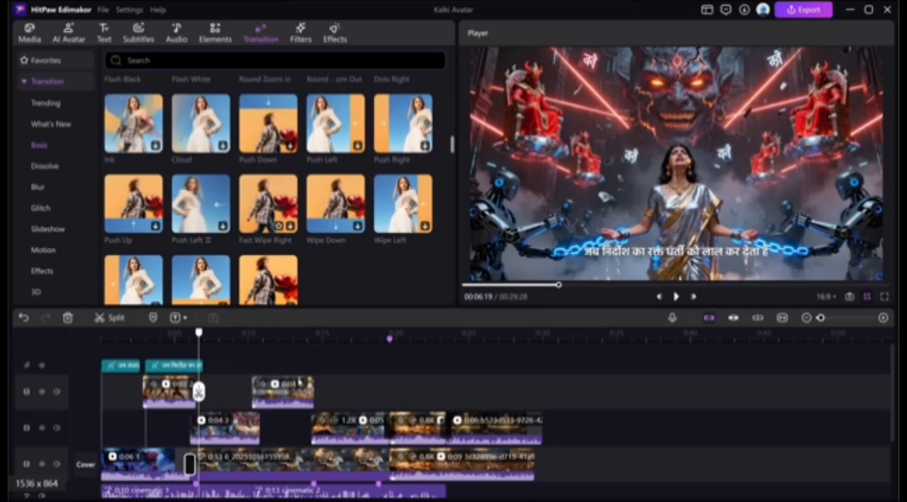
Show the lower audio tracks and move the playhead to about 24 seconds on the timeline.
{"action": "scroll", "coordinate": [301, 381], "scroll_direction": "down", "scroll_amount": 3}
{"action": "left_click_drag", "start_coordinate": [198, 404], "coordinate": [436, 444]}
{"action": "left_click_drag", "start_coordinate": [436, 444], "coordinate": [458, 447]}
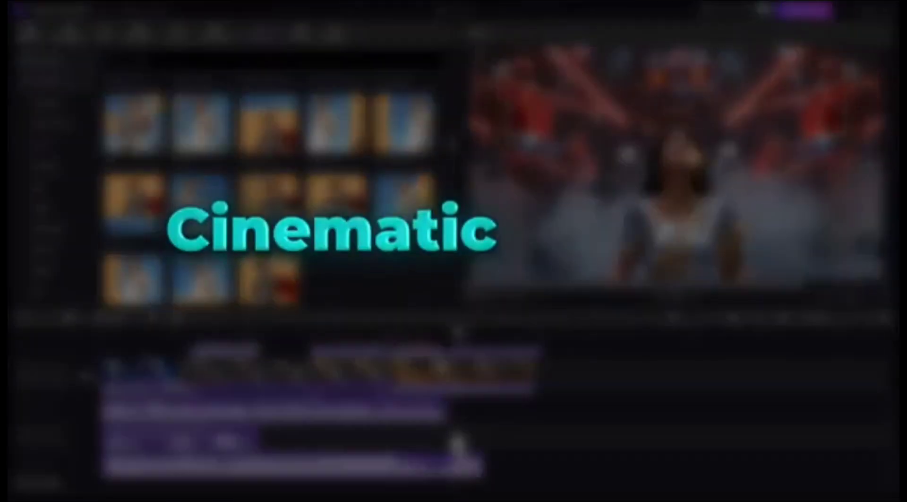